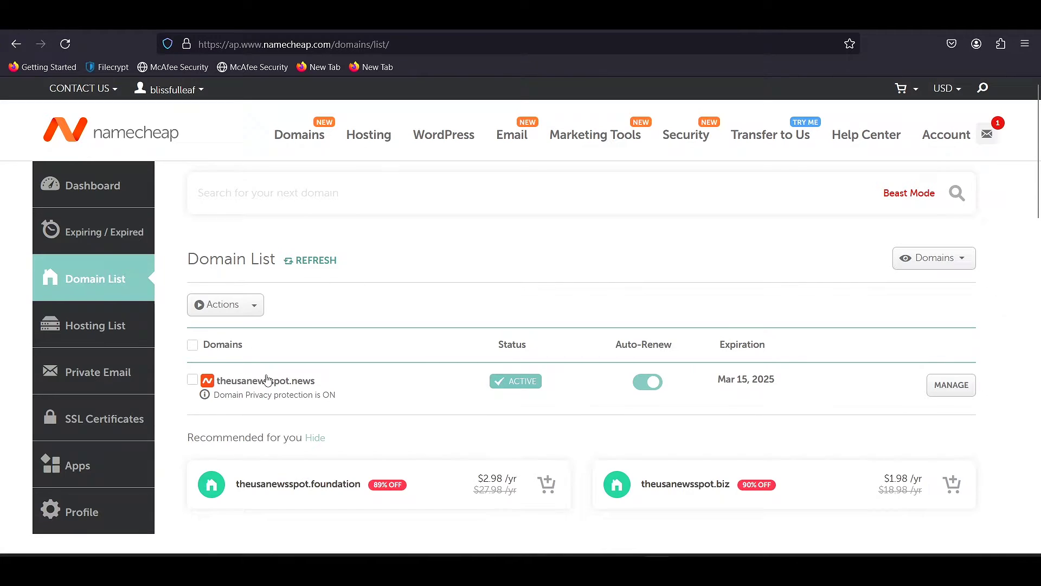
# Open Manage for theusanewsspot.news and go to its Advanced DNS host records.
pyautogui.click(945, 393)
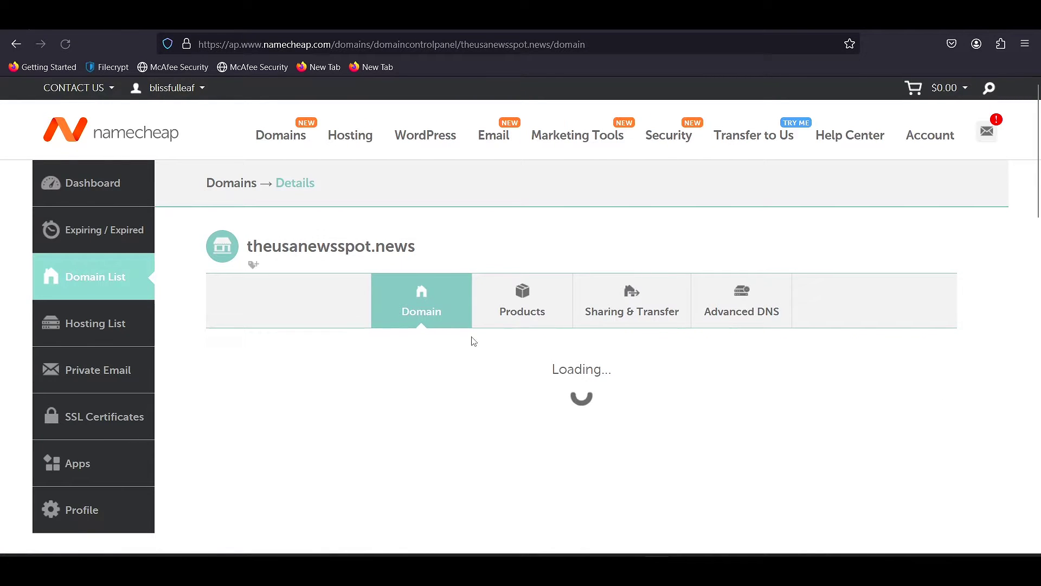
pyautogui.scroll(-2, 511, 325)
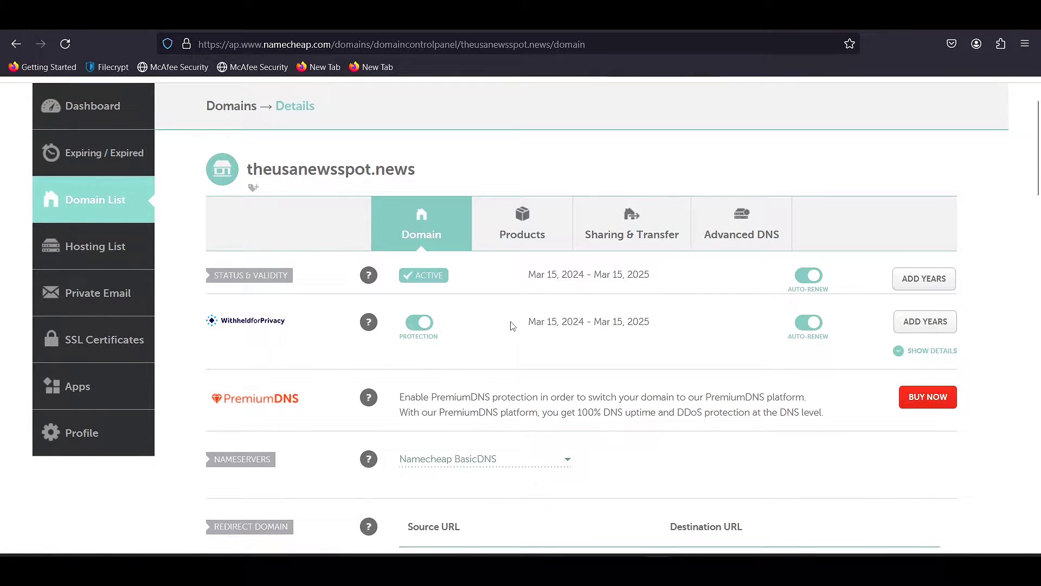
pyautogui.scroll(-1, 511, 326)
pyautogui.scroll(2, 511, 325)
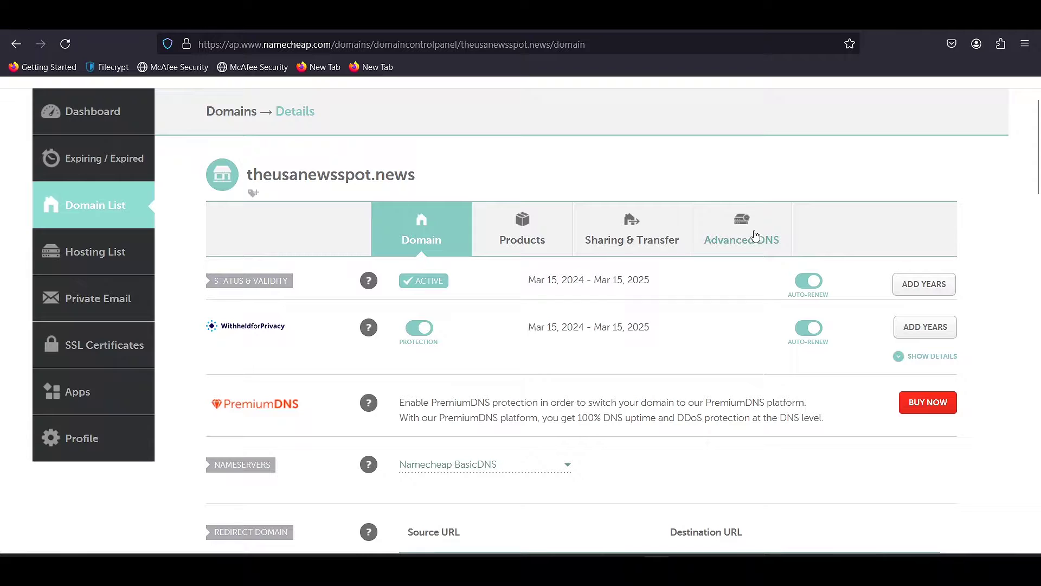
pyautogui.click(753, 242)
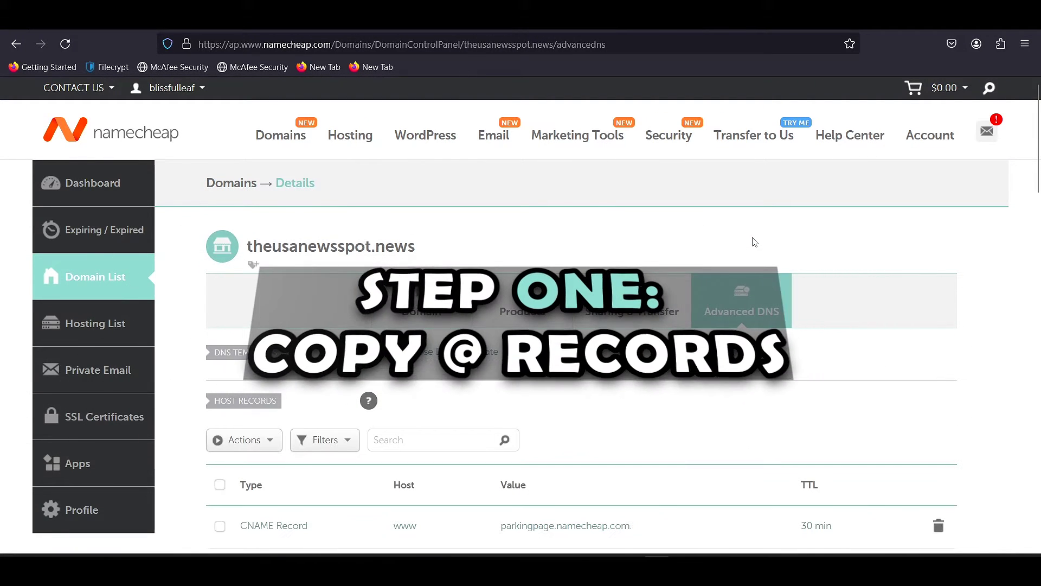
pyautogui.scroll(-4, 558, 247)
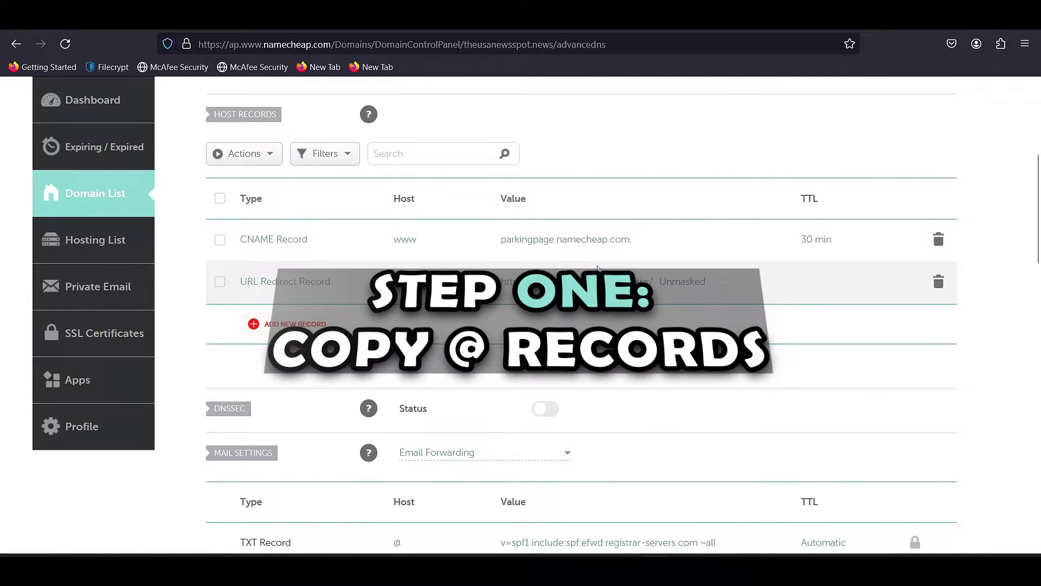
pyautogui.scroll(1, 492, 242)
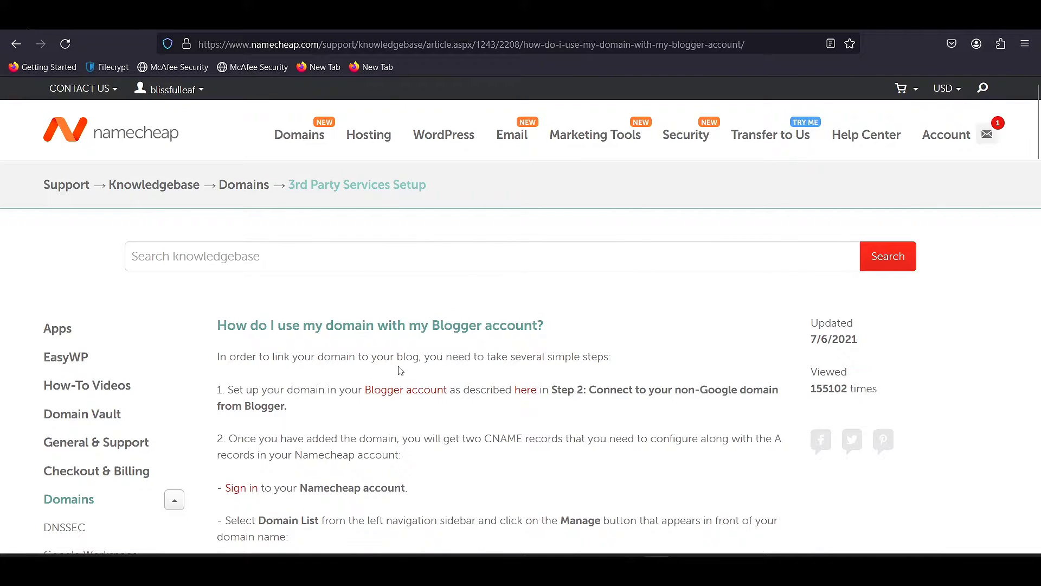
pyautogui.scroll(-4, 398, 367)
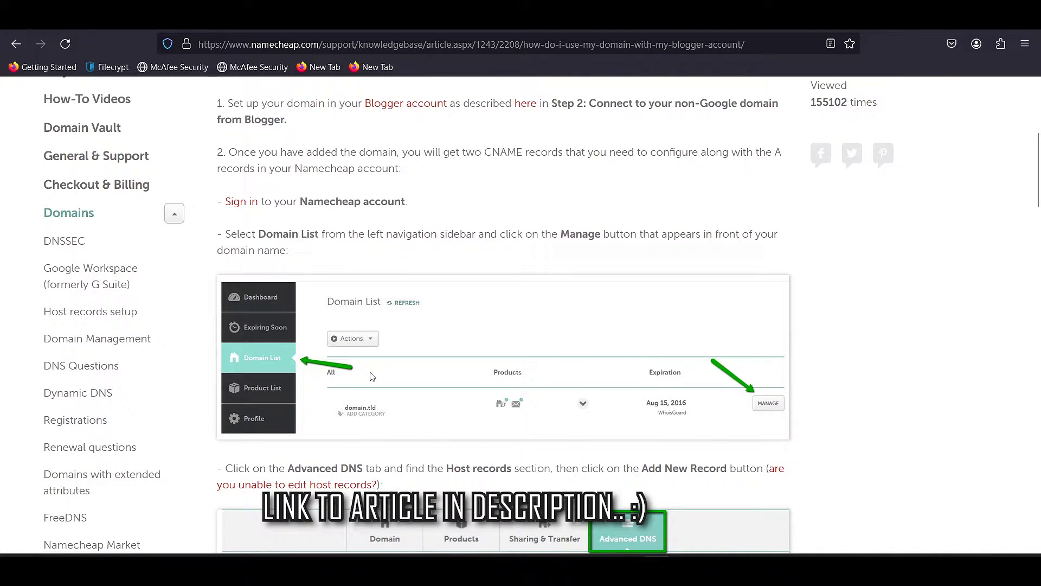
pyautogui.scroll(-2, 375, 371)
pyautogui.scroll(-1, 376, 371)
pyautogui.scroll(-1, 376, 371)
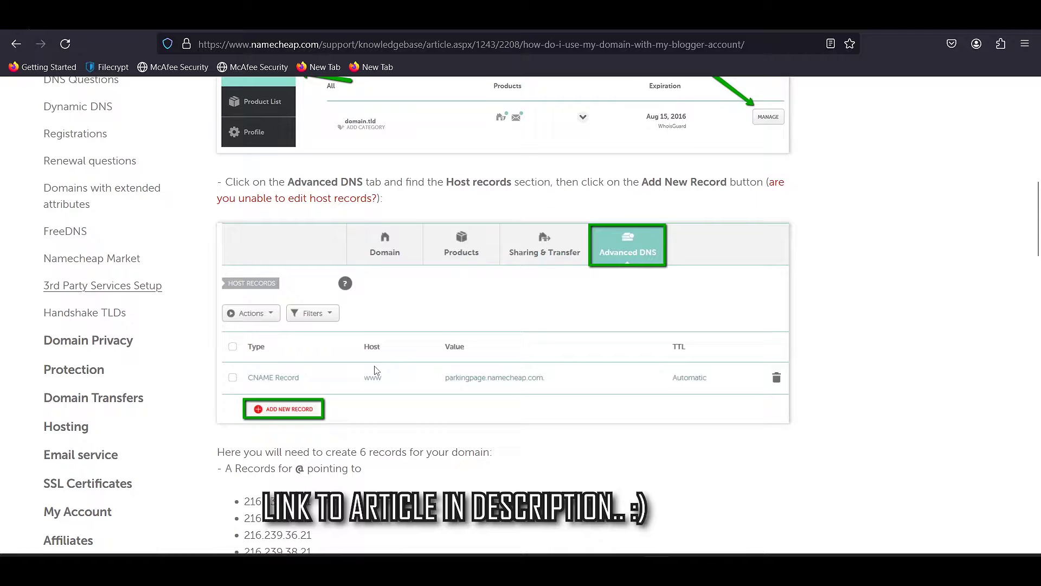
pyautogui.scroll(-1, 376, 371)
pyautogui.scroll(-1, 311, 388)
pyautogui.scroll(-1, 301, 342)
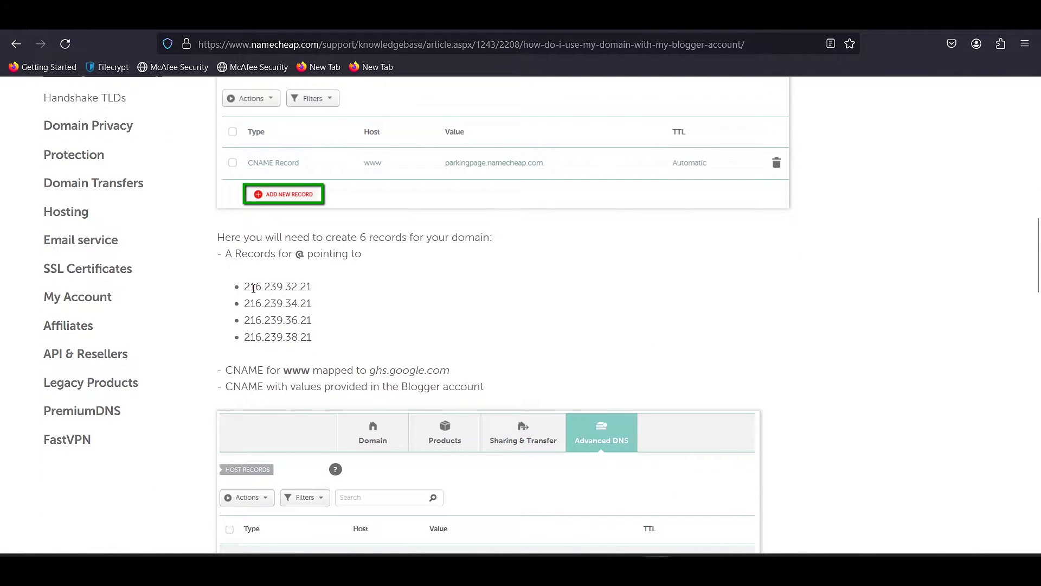
# Select and copy the first Blogger A record IP 216.239.32.21 from the help article.
pyautogui.moveTo(250, 287); pyautogui.dragTo(272, 301)
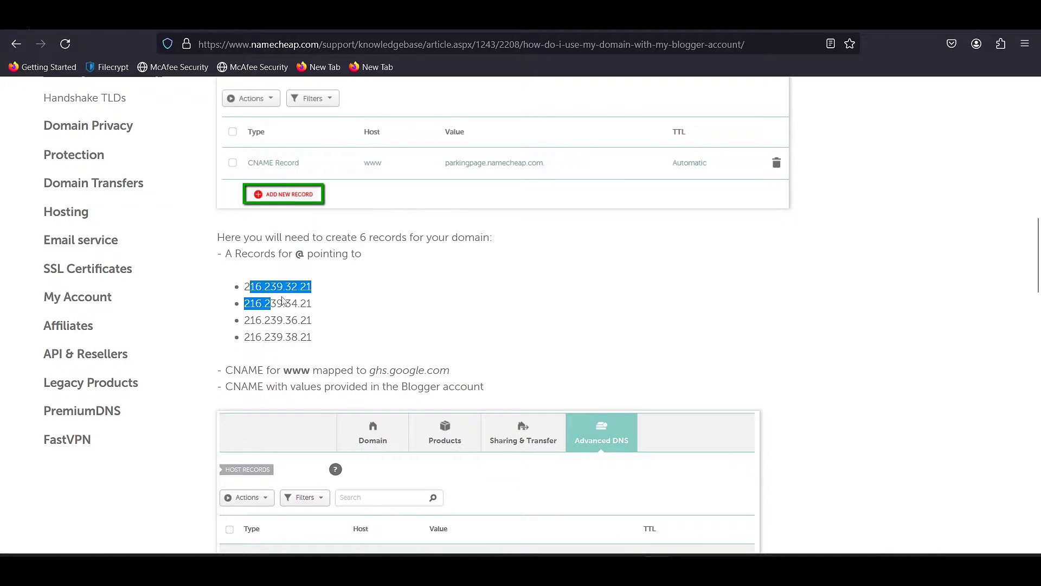
pyautogui.click(288, 269)
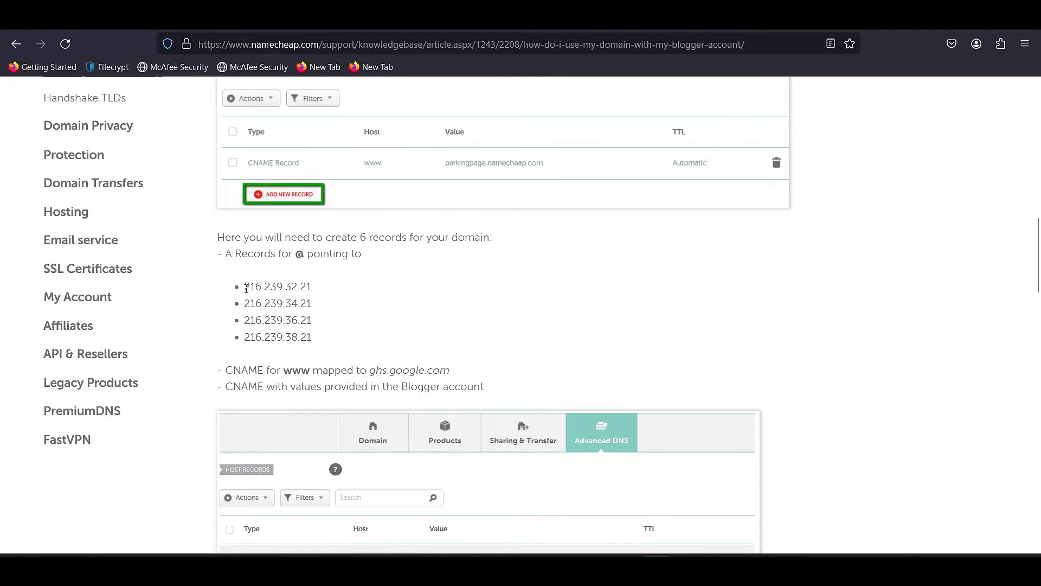
pyautogui.moveTo(244, 286); pyautogui.dragTo(314, 292)
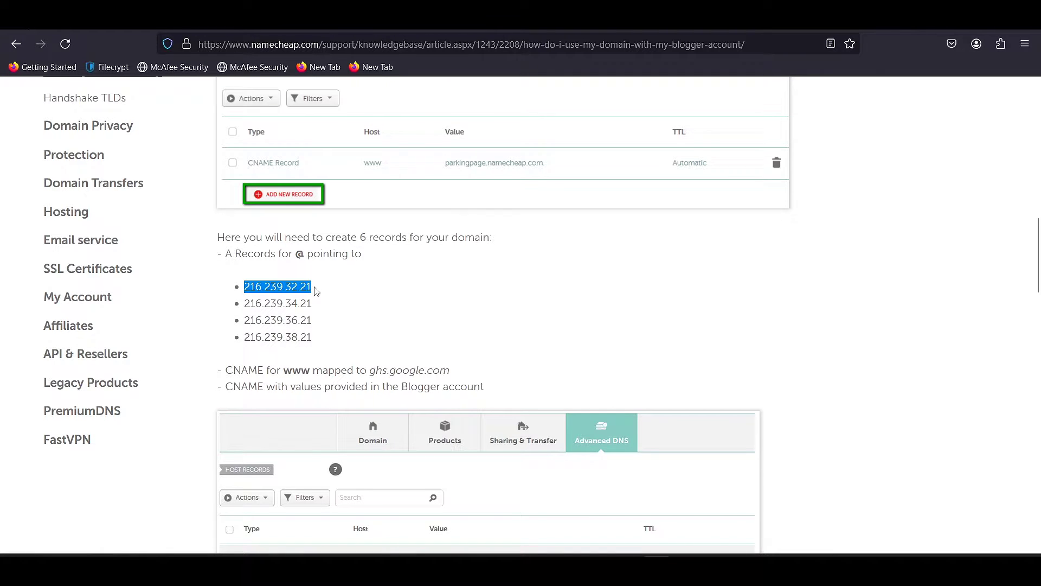
pyautogui.rightClick(298, 287)
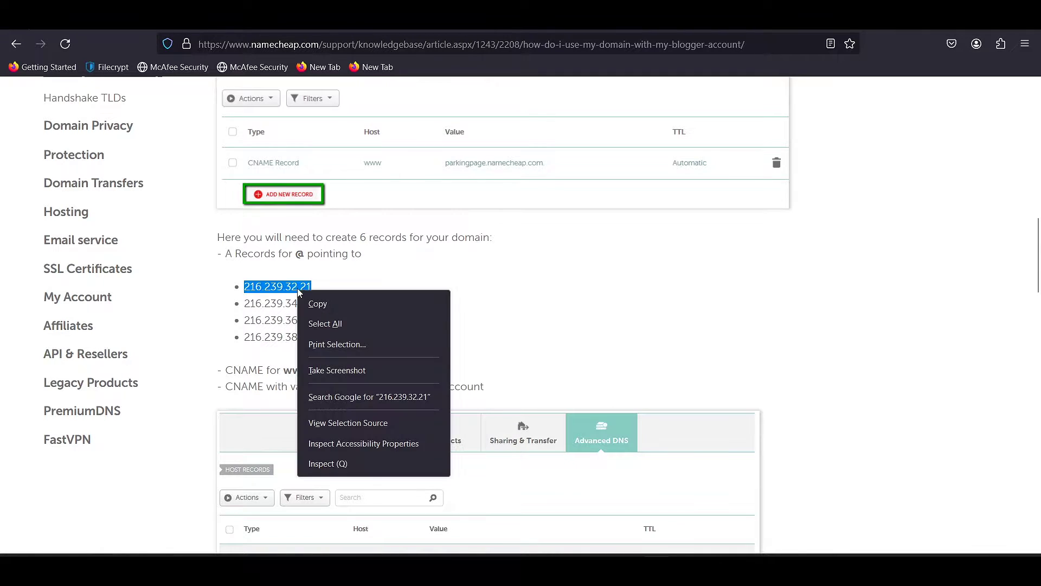
pyautogui.click(329, 301)
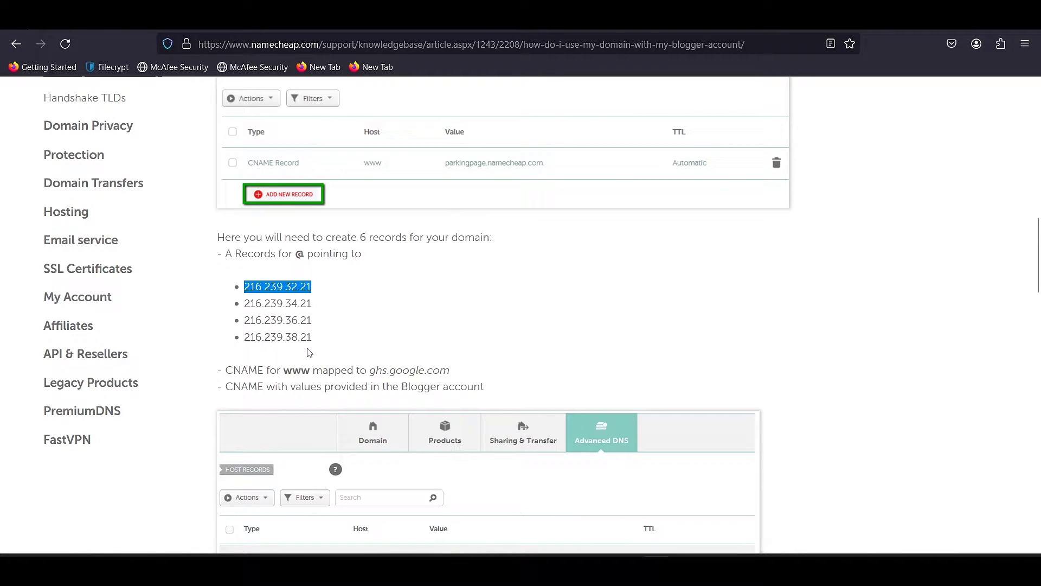
# Back in Advanced DNS, add an A record with host @ and IP 216.239.32.21, then start another row.
pyautogui.click(664, 34)
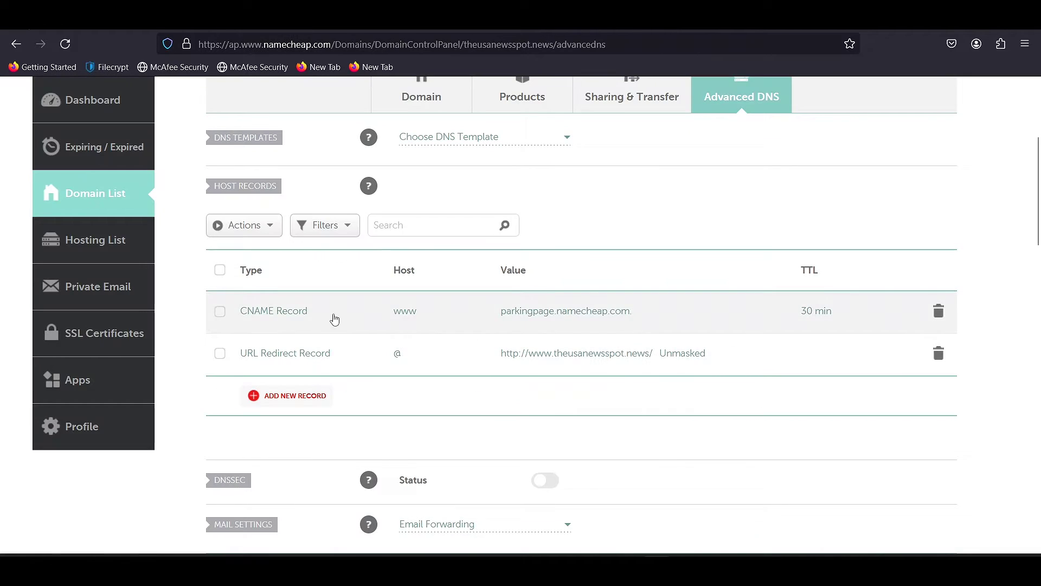
pyautogui.click(287, 397)
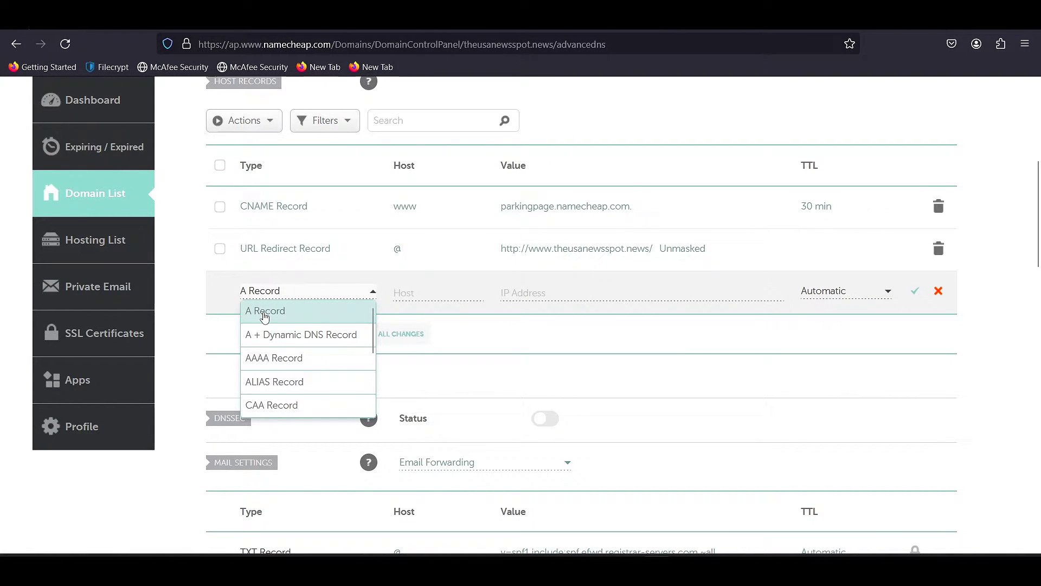
pyautogui.click(273, 311)
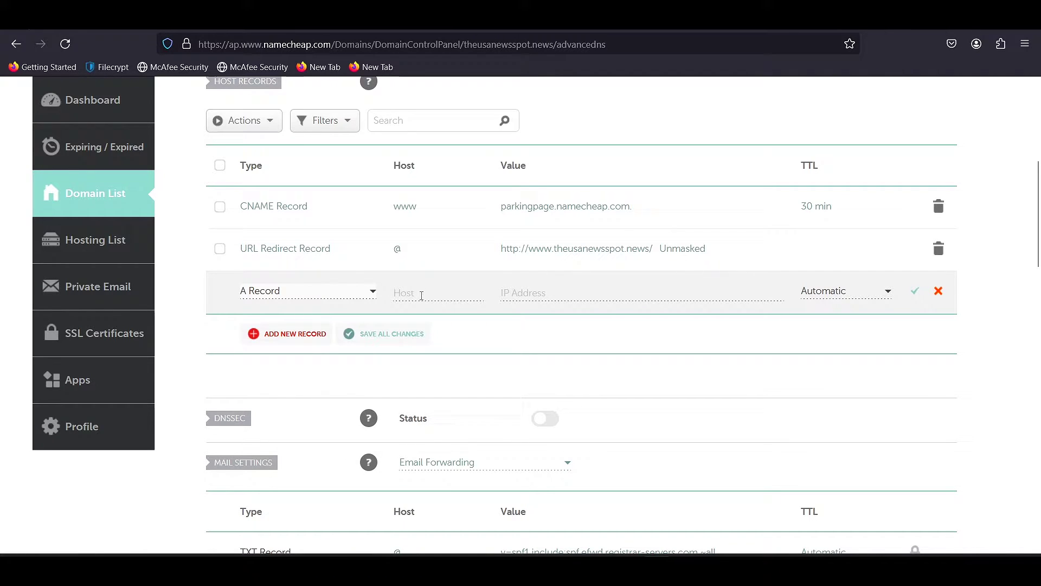
pyautogui.click(420, 291)
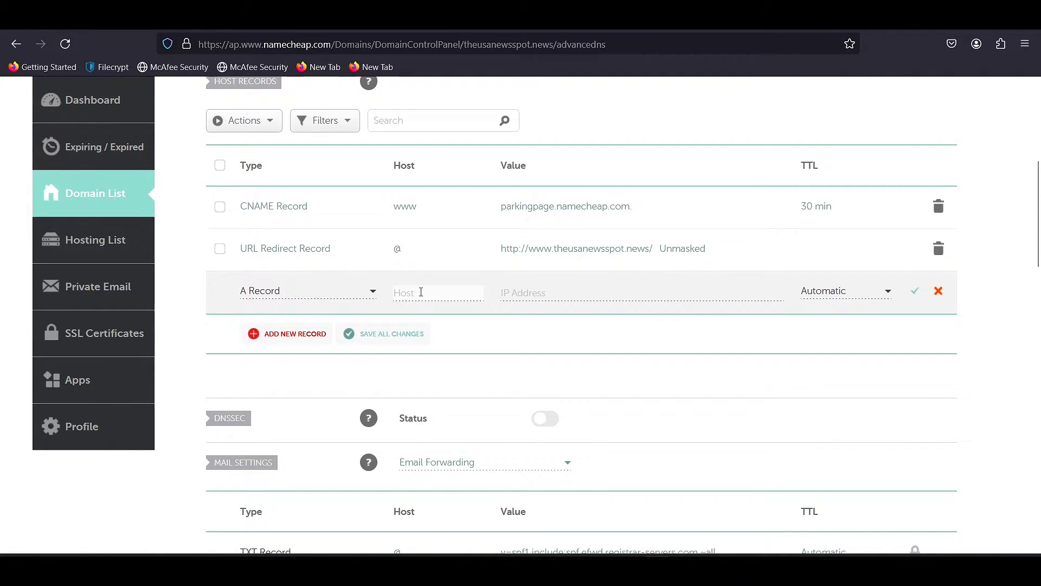
pyautogui.write('@')
pyautogui.click(547, 290)
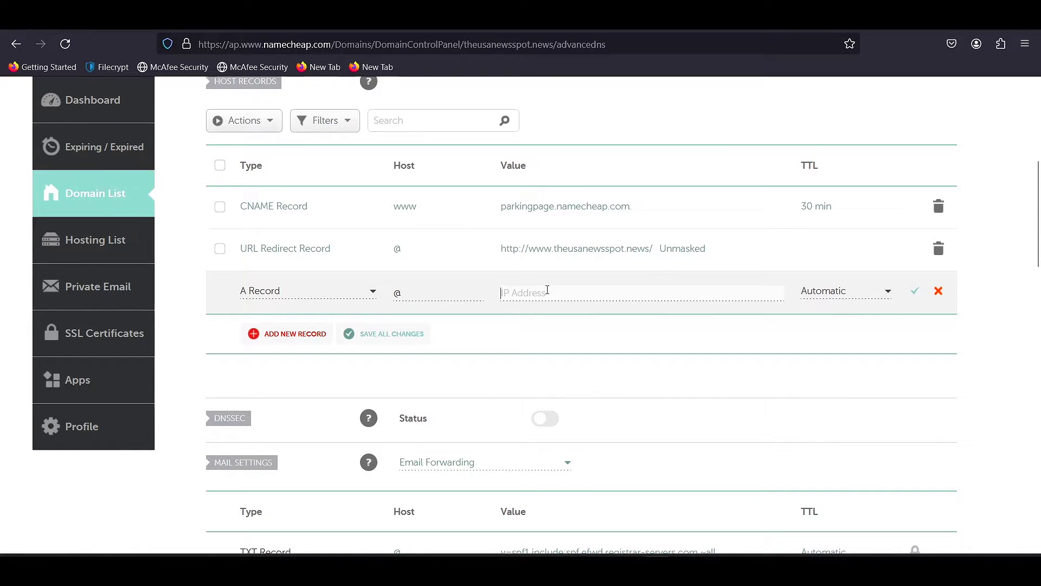
pyautogui.write('216.239.32.21')
pyautogui.click(289, 334)
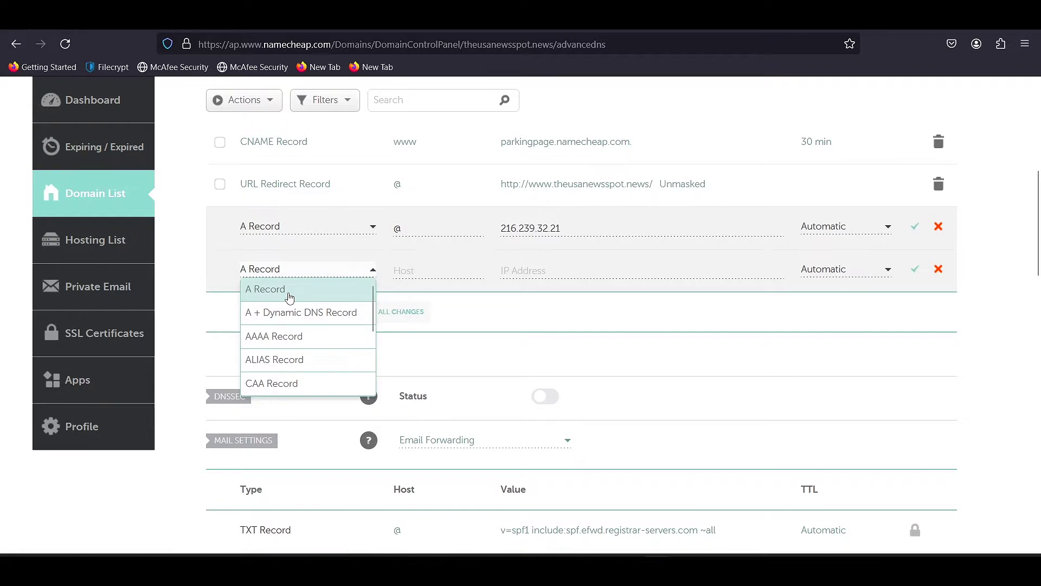
# Fill the second A record with host @ and IP 216.239.34.21 by pasting and editing the copied IP.
pyautogui.click(289, 298)
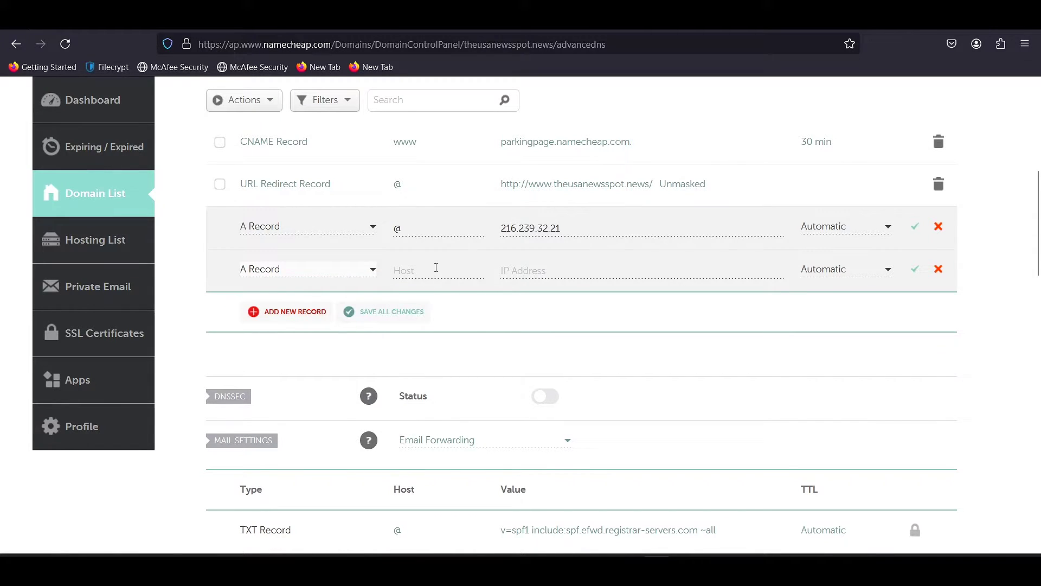
pyautogui.click(544, 269)
pyautogui.hotkey('ctrl', 'v')
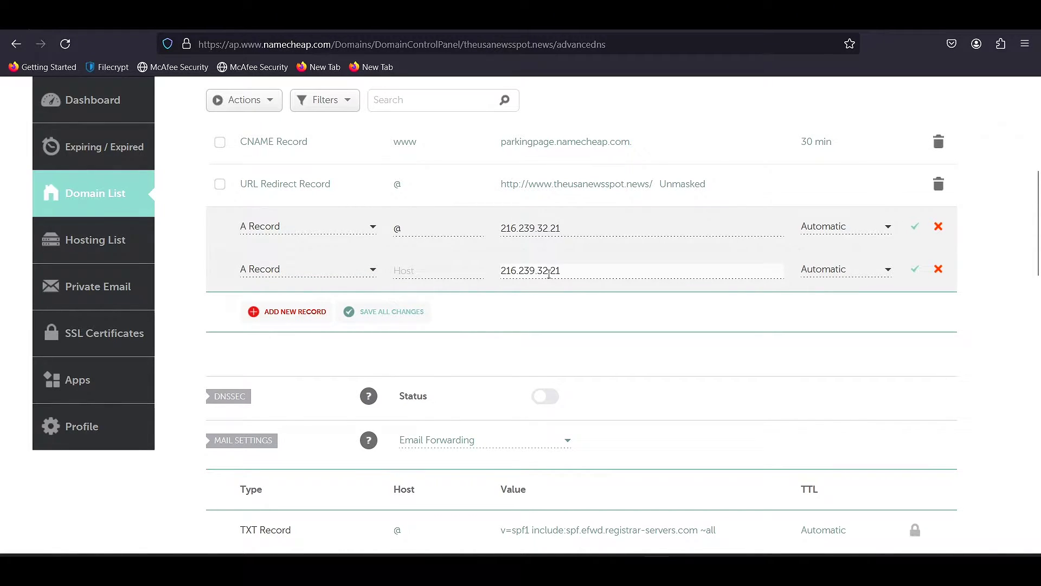
pyautogui.click(548, 270)
pyautogui.press('BackSpace')
pyautogui.write('4')
pyautogui.click(436, 274)
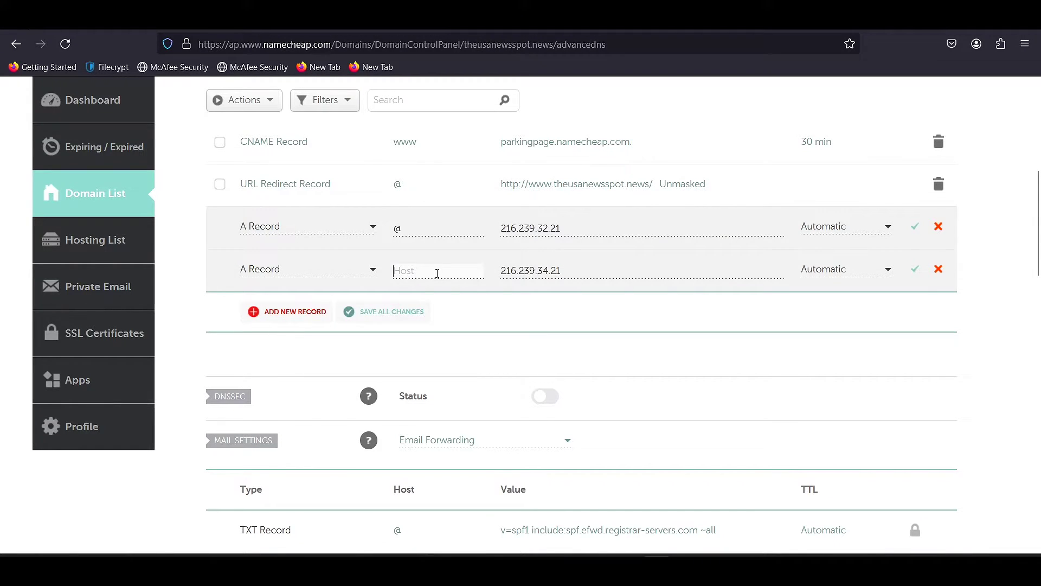
pyautogui.write('@')
# Add a third A record with host @ pointing to 216.239.36.21.
pyautogui.click(286, 311)
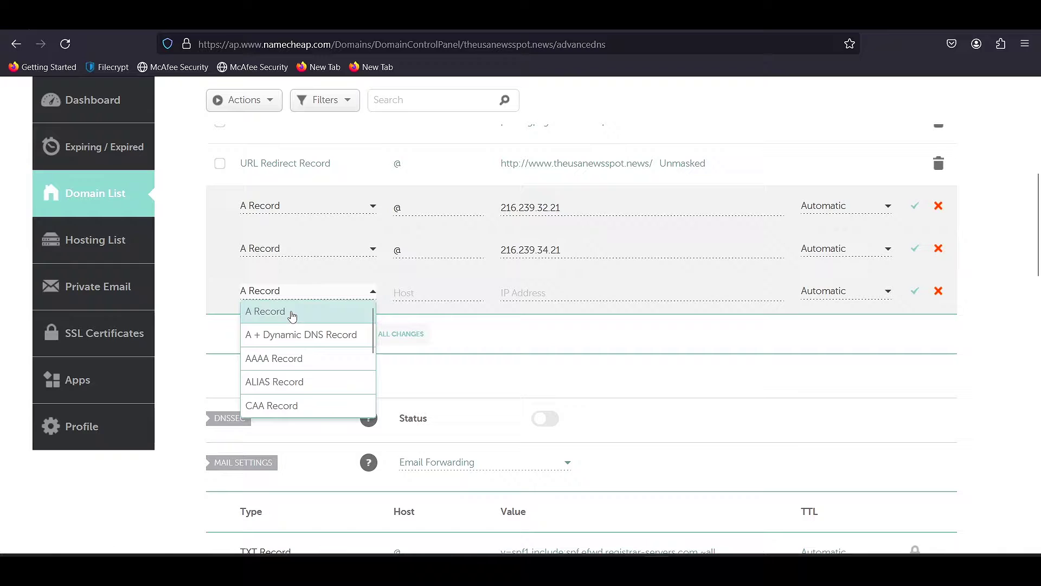
pyautogui.click(285, 313)
pyautogui.click(432, 290)
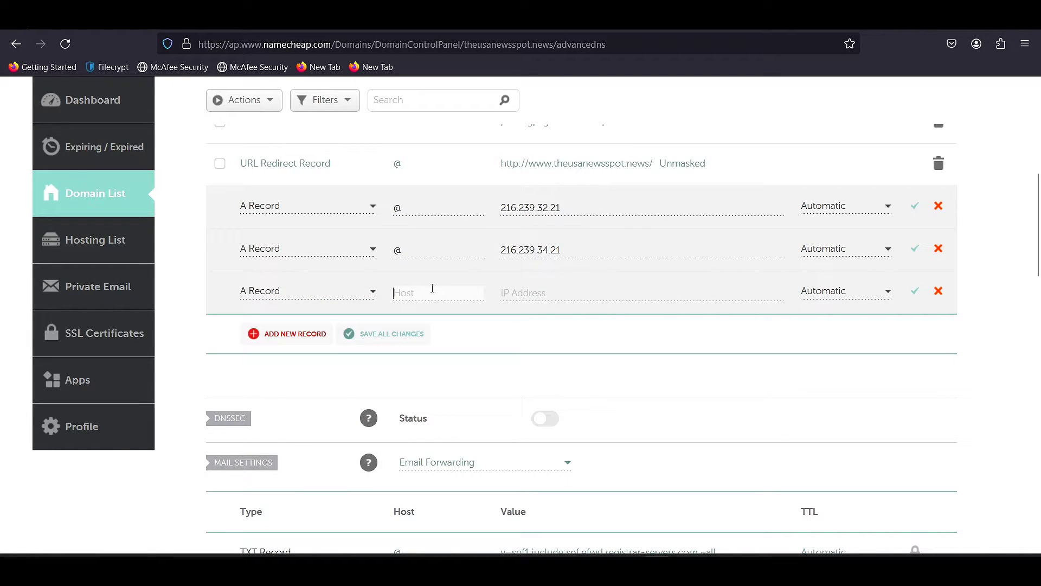
pyautogui.write('@')
pyautogui.click(530, 290)
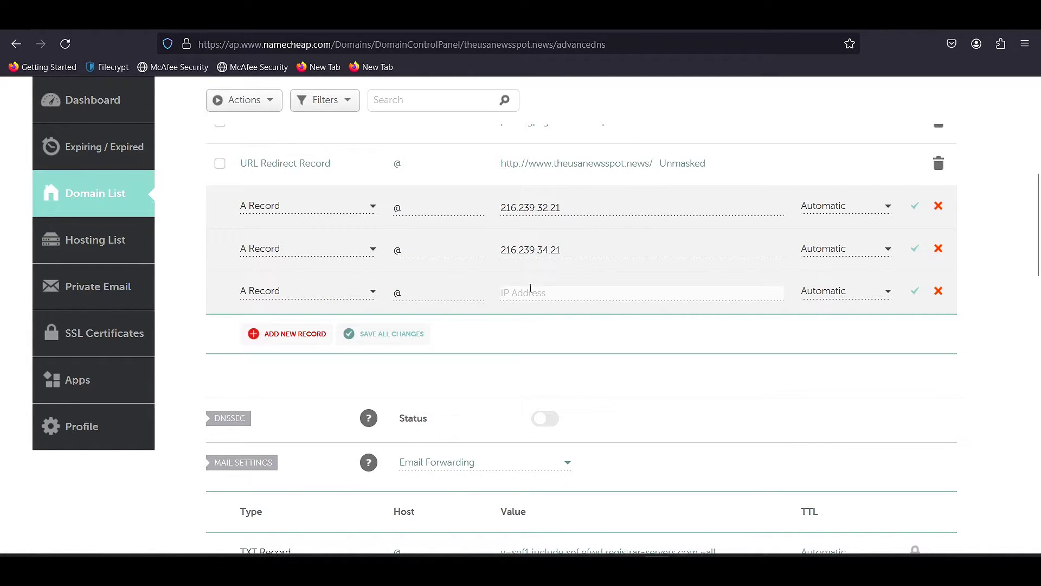
pyautogui.write('216.239.32.21')
pyautogui.click(546, 292)
pyautogui.press('BackSpace')
pyautogui.write('6')
# Add a fourth A record with host @ pointing to 216.239.38.21.
pyautogui.click(295, 335)
pyautogui.click(309, 314)
pyautogui.click(426, 296)
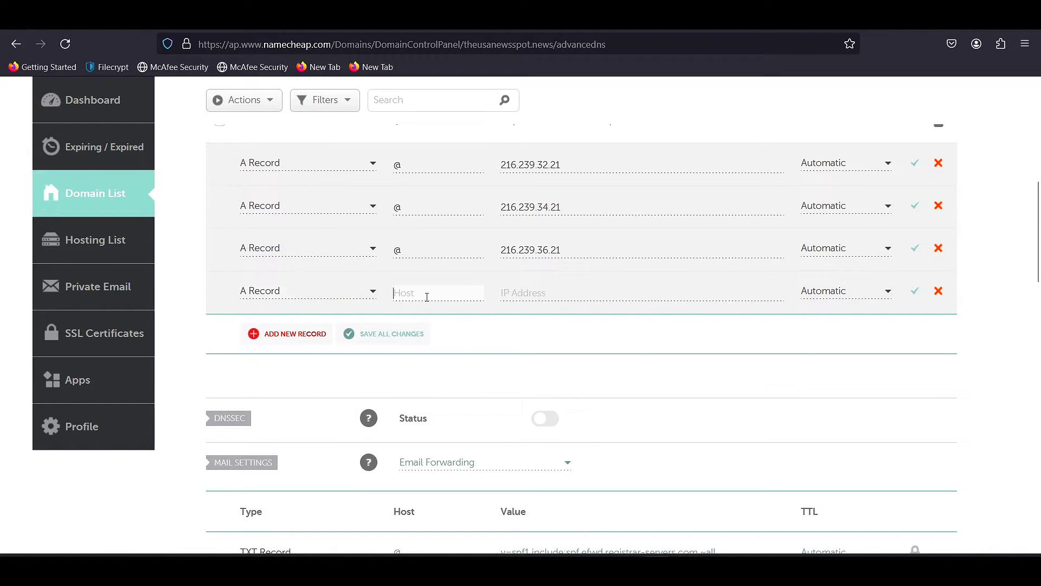
pyautogui.write('@')
pyautogui.click(524, 296)
pyautogui.hotkey('ctrl', 'v')
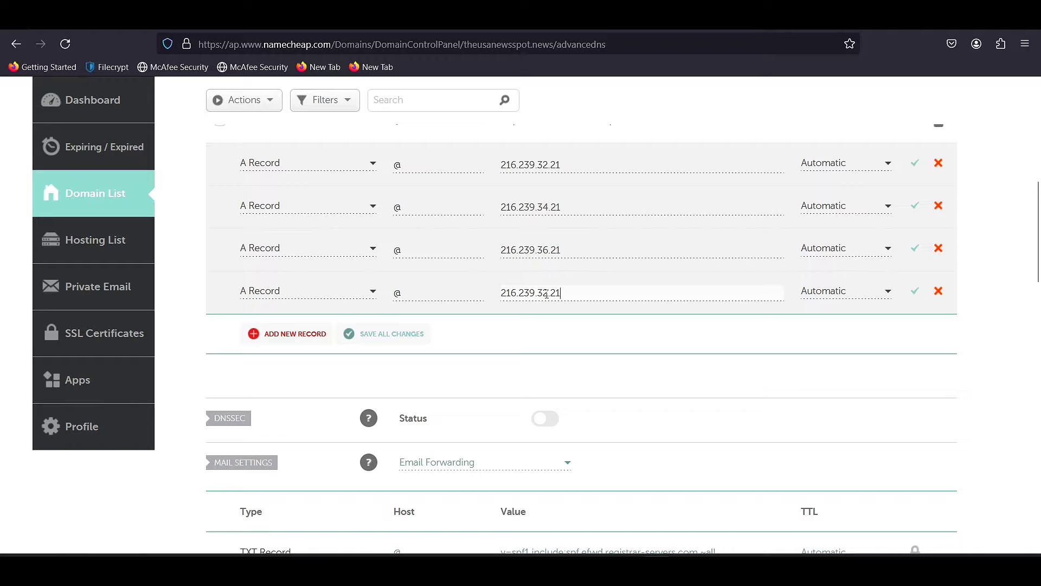
pyautogui.press('BackSpace')
pyautogui.write('8')
# Save all changes so the four @ A records to Google's IPs are committed.
pyautogui.click(396, 340)
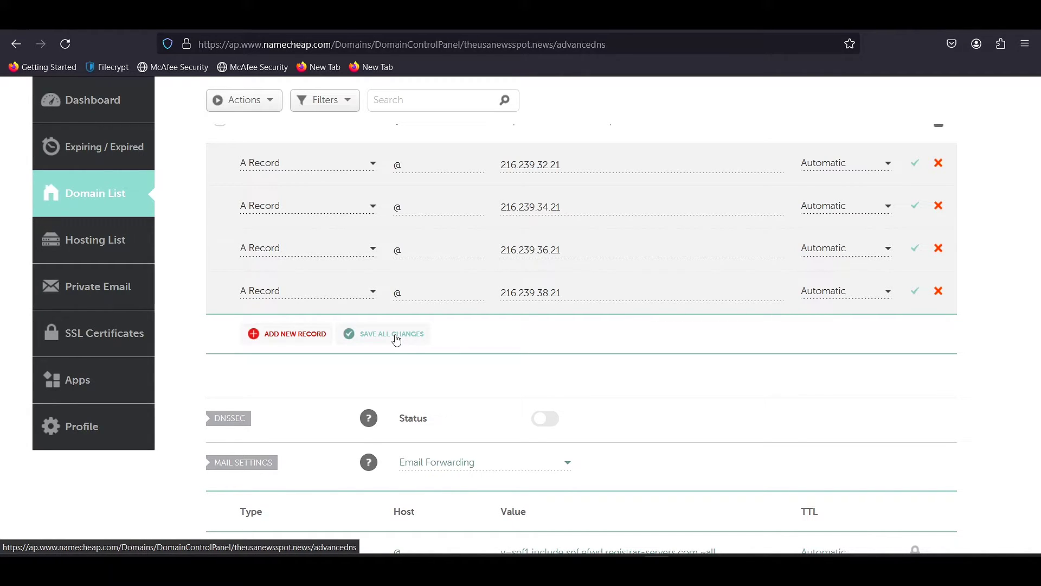
pyautogui.click(396, 340)
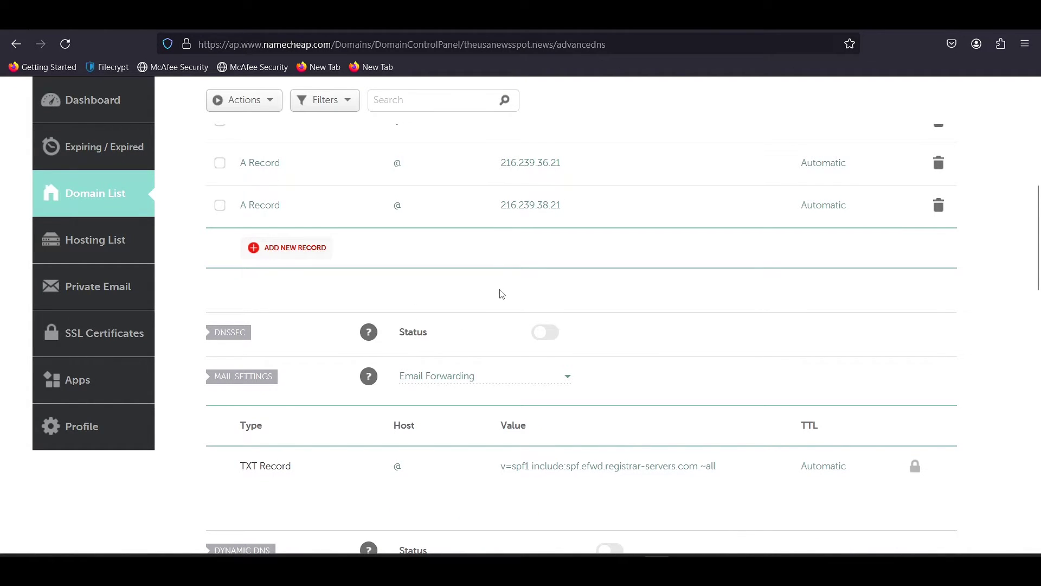
pyautogui.scroll(3, 502, 298)
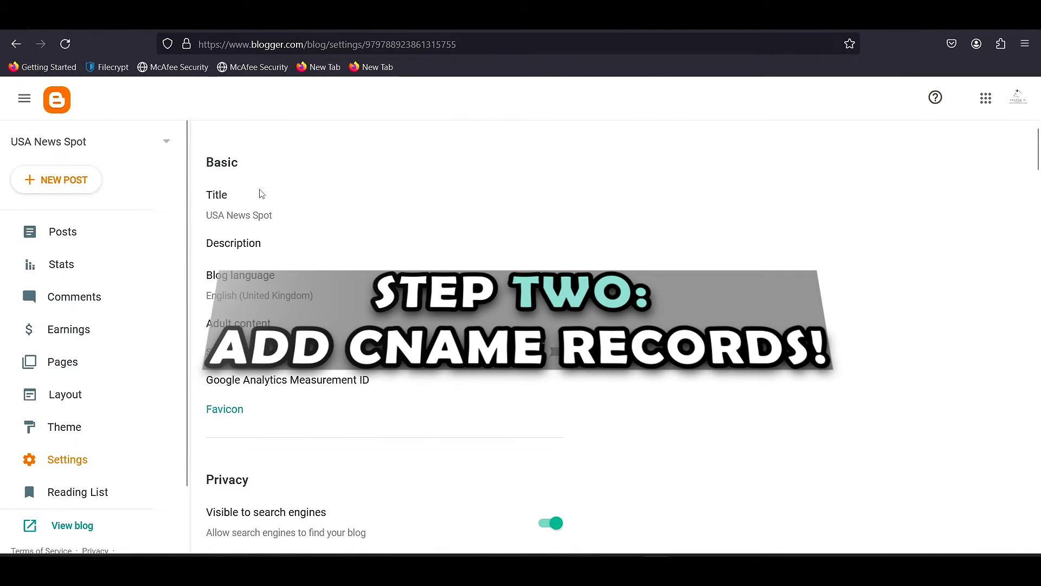
pyautogui.scroll(-2, 348, 423)
pyautogui.scroll(-2, 304, 407)
pyautogui.scroll(3, 304, 407)
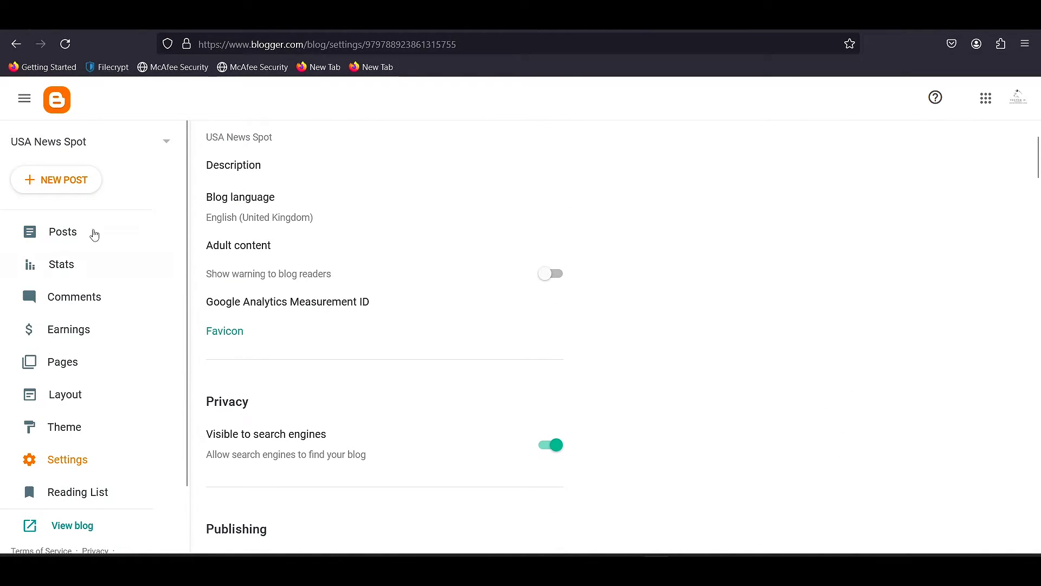
# Open the blog's Settings page in Blogger's sidebar to reach Publishing options.
pyautogui.click(82, 469)
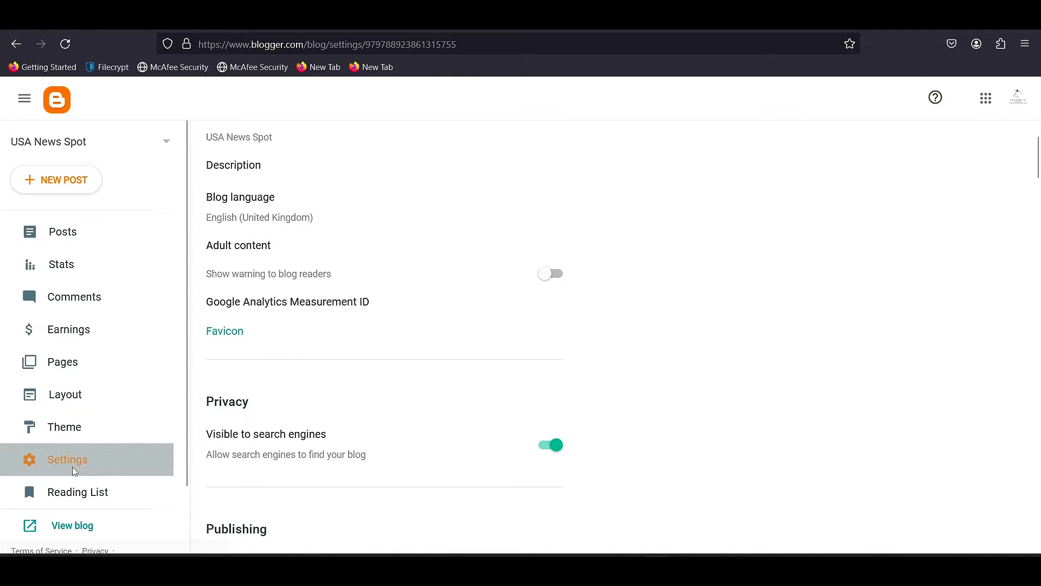
pyautogui.scroll(-2, 289, 318)
pyautogui.scroll(-1, 285, 374)
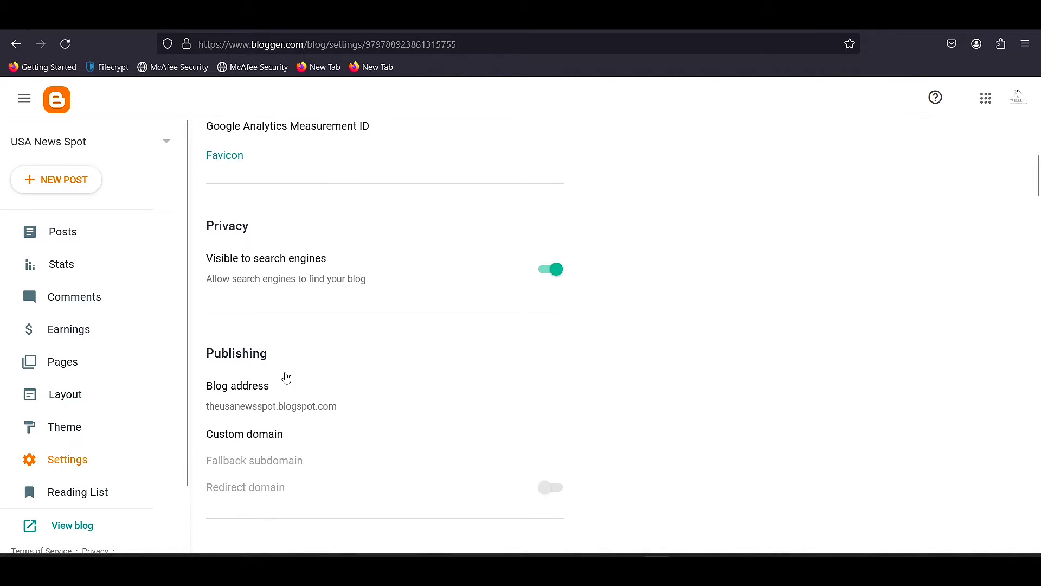
pyautogui.scroll(-1, 261, 354)
pyautogui.click(260, 352)
pyautogui.click(565, 381)
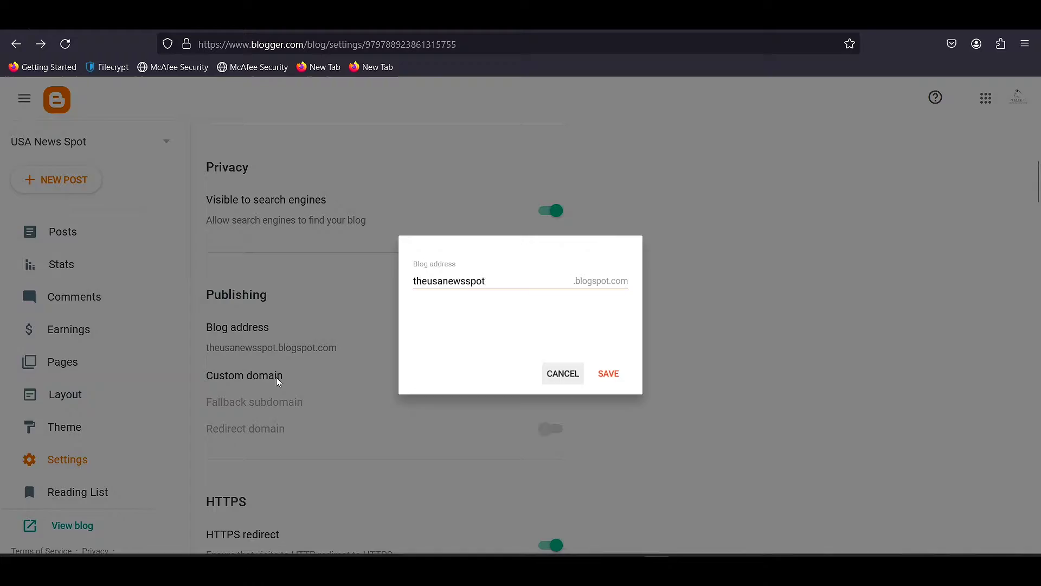
pyautogui.click(263, 379)
pyautogui.write('www.theusanewsspot.news')
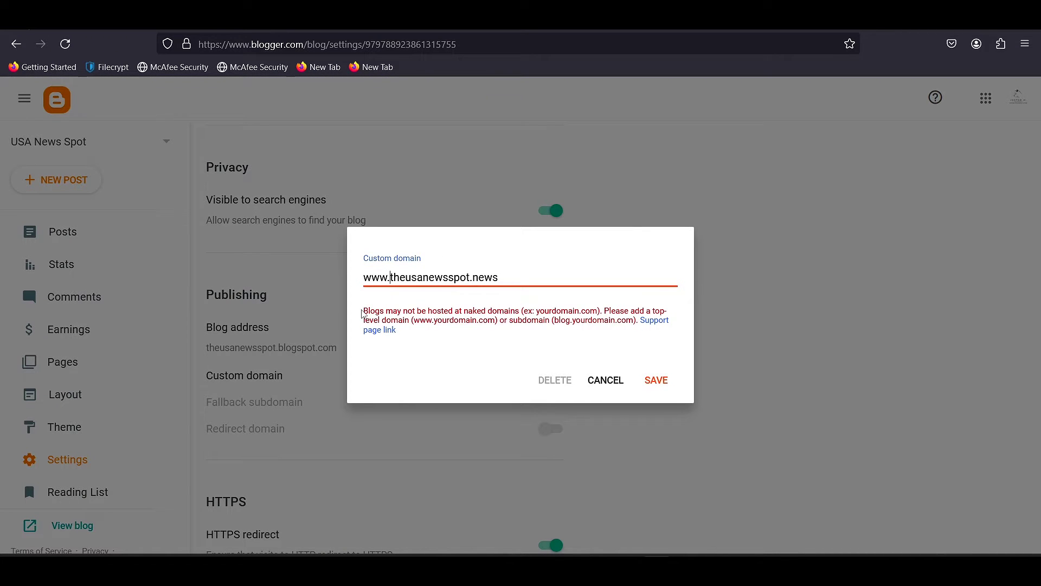
pyautogui.moveTo(515, 283); pyautogui.dragTo(285, 300)
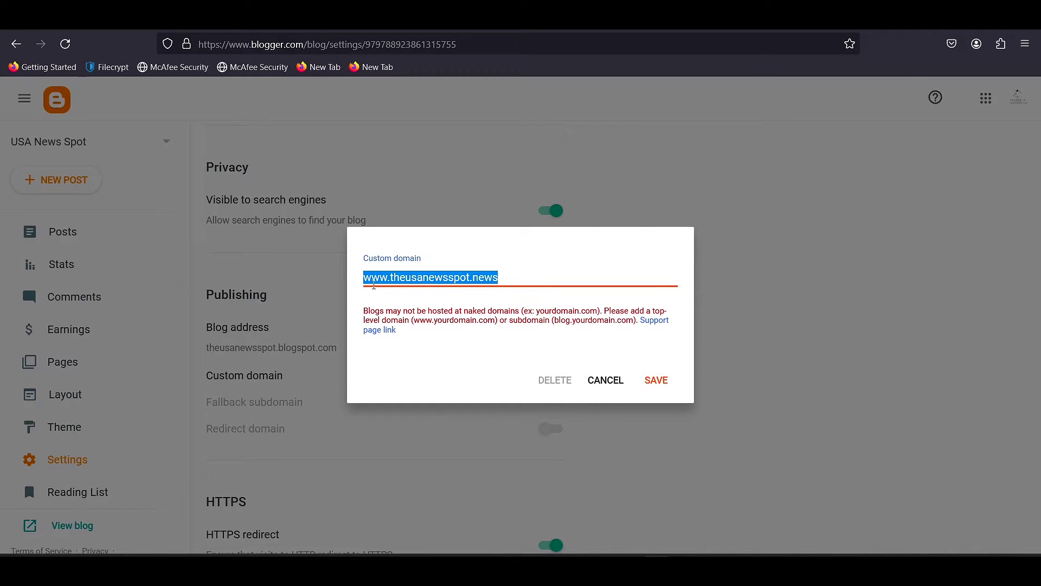
pyautogui.click(373, 285)
pyautogui.moveTo(391, 281); pyautogui.dragTo(339, 281)
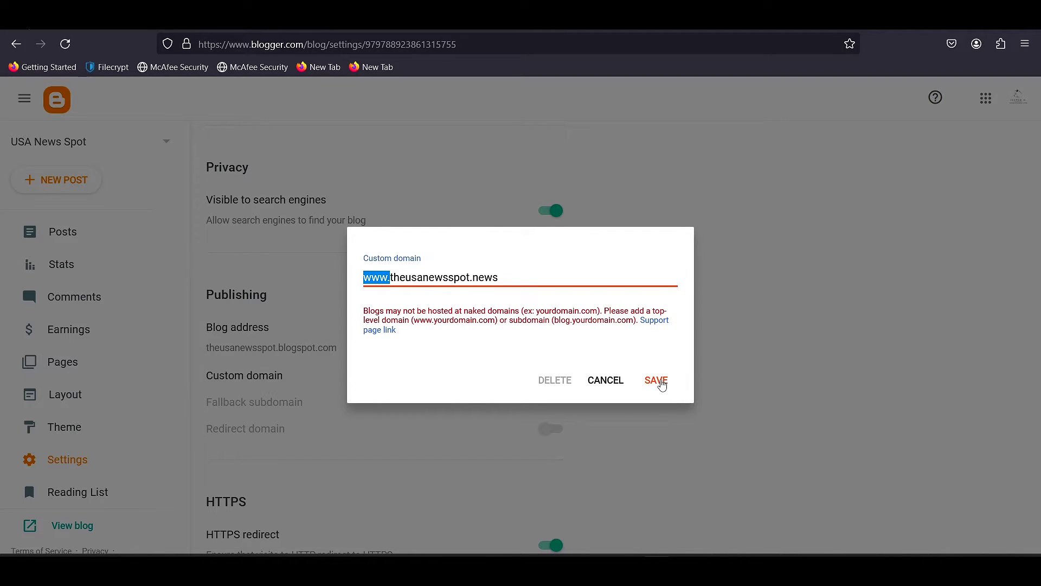
pyautogui.click(661, 382)
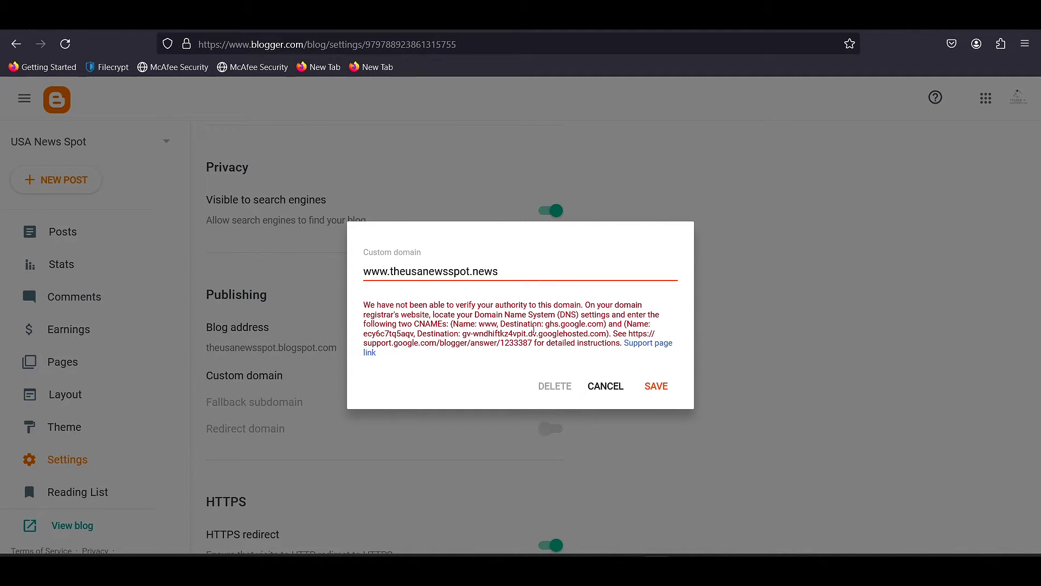
pyautogui.moveTo(480, 324); pyautogui.dragTo(499, 325)
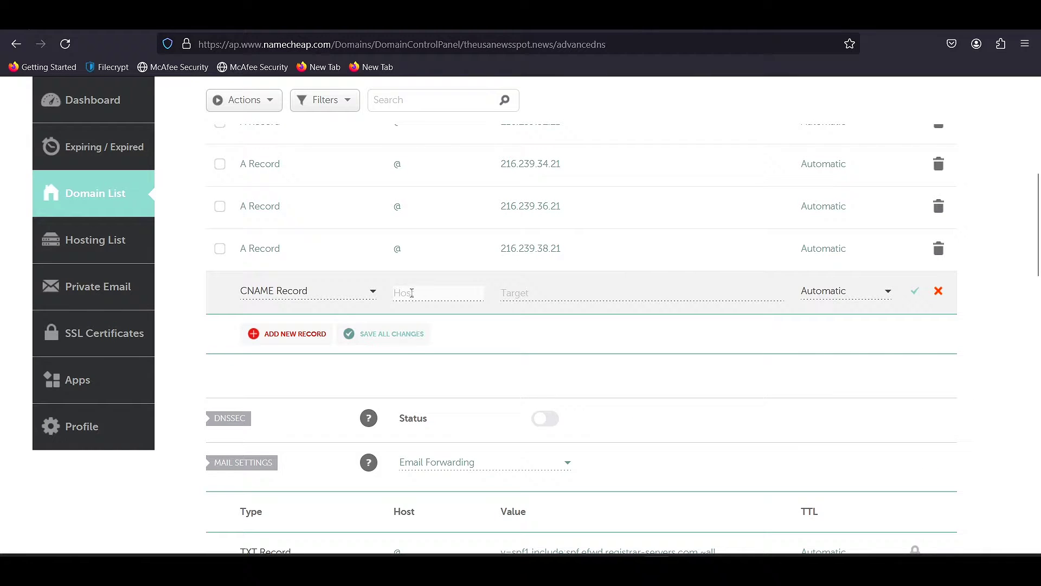
# Fill the first CNAME row with host www and target ghs.google.com.
pyautogui.rightClick(412, 293)
pyautogui.click(546, 290)
pyautogui.rightClick(546, 290)
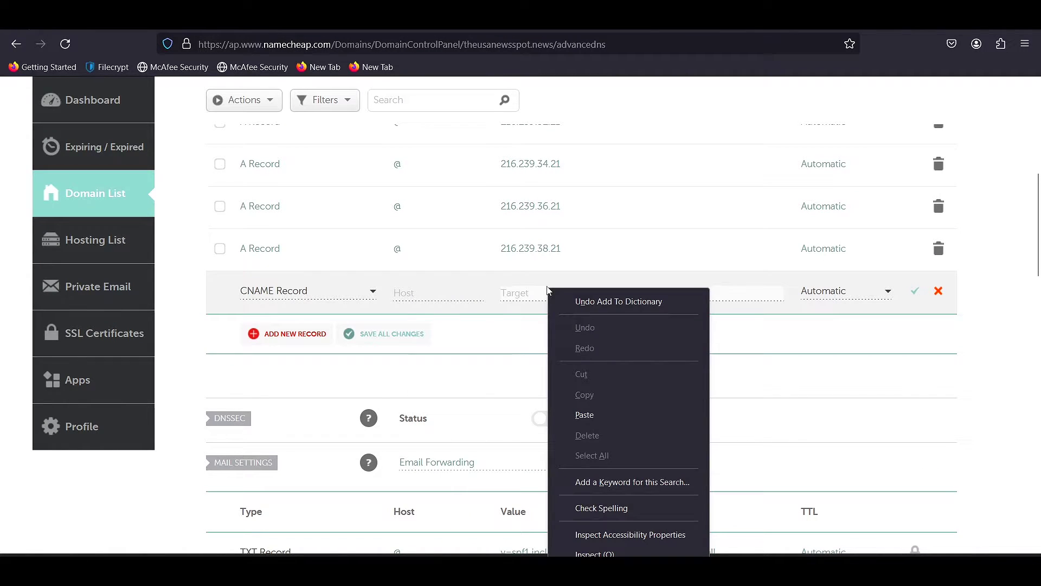
pyautogui.click(592, 414)
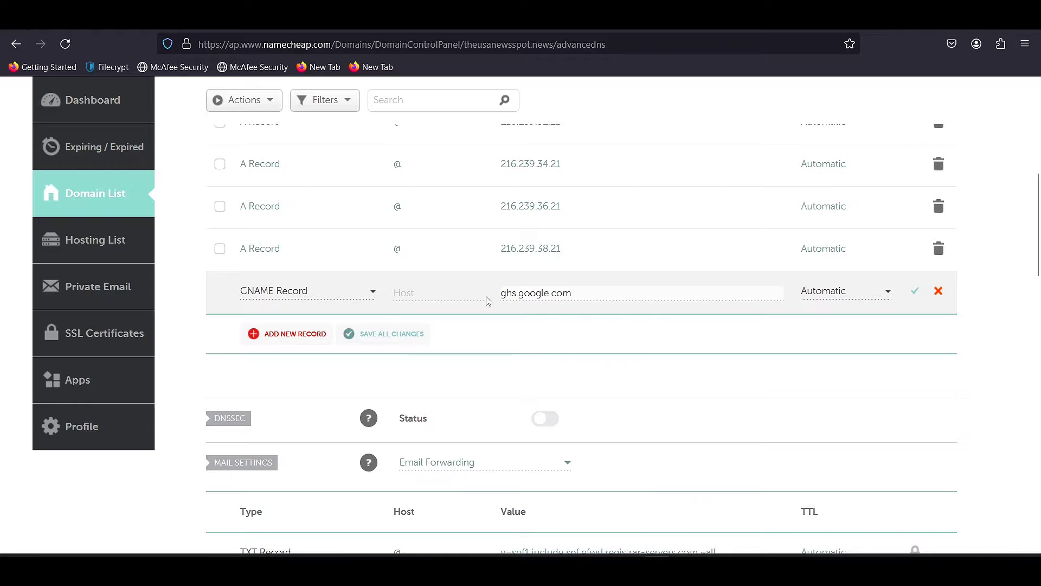
pyautogui.click(437, 287)
pyautogui.write('www')
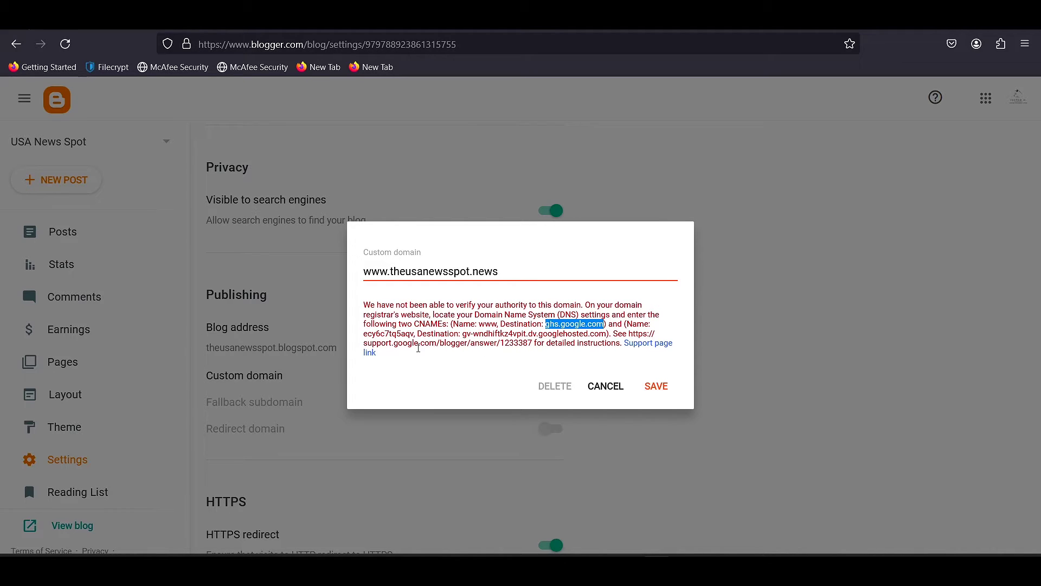
# Copy the verification name ecy6c7tq5aqv from Blogger and paste it as host of a new CNAME record.
pyautogui.moveTo(416, 335); pyautogui.dragTo(372, 335)
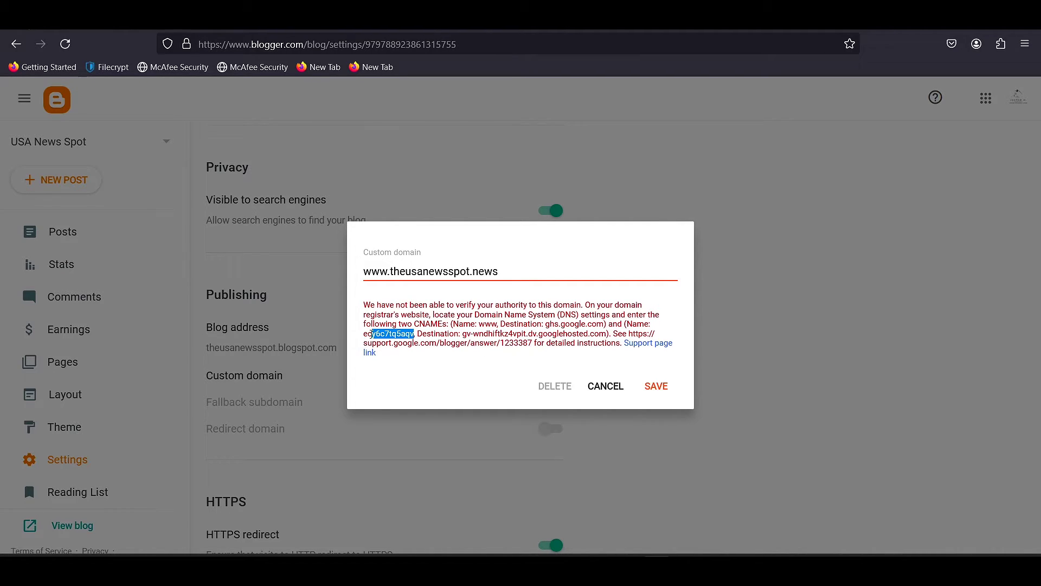
pyautogui.rightClick(376, 337)
pyautogui.click(394, 351)
pyautogui.hotkey('alt', 'Tab')
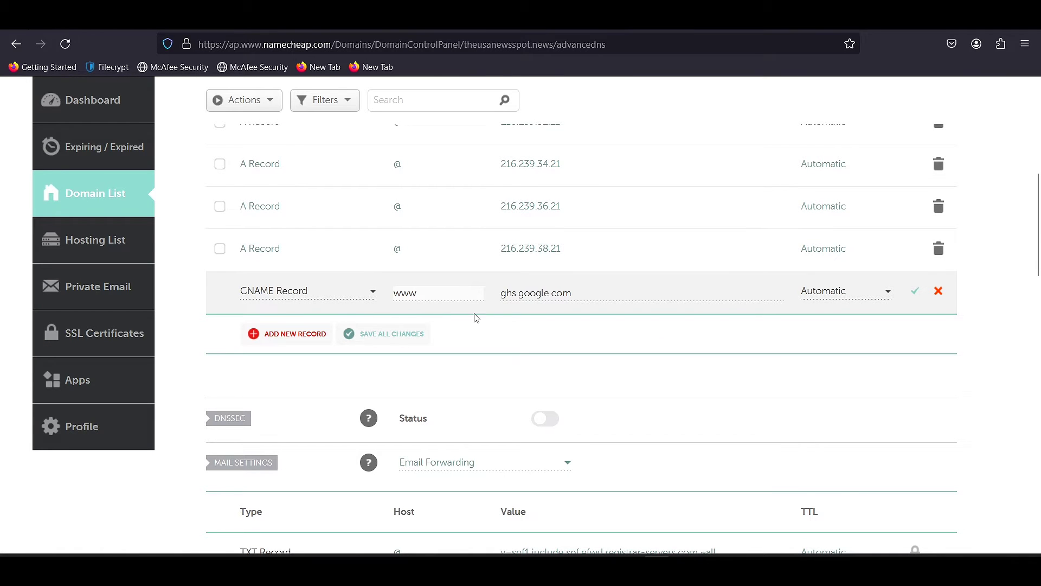
pyautogui.click(287, 335)
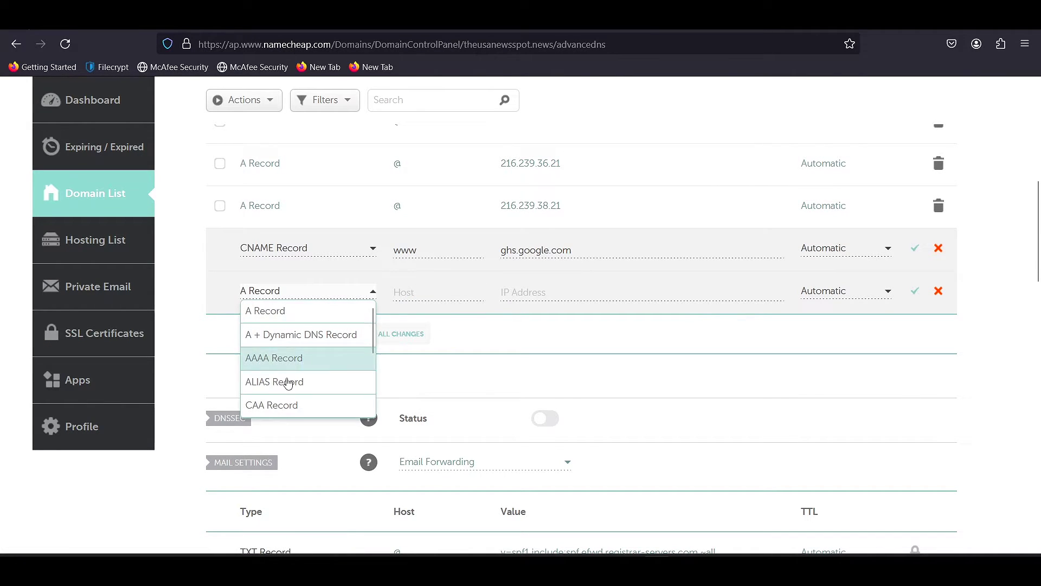
pyautogui.scroll(-2, 285, 391)
pyautogui.click(290, 363)
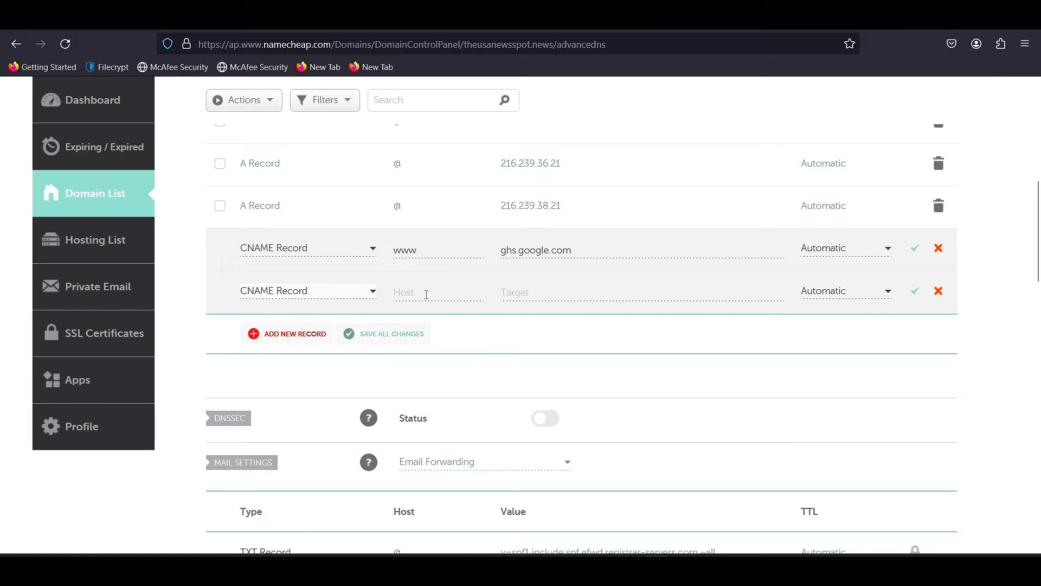
pyautogui.click(431, 292)
pyautogui.rightClick(453, 295)
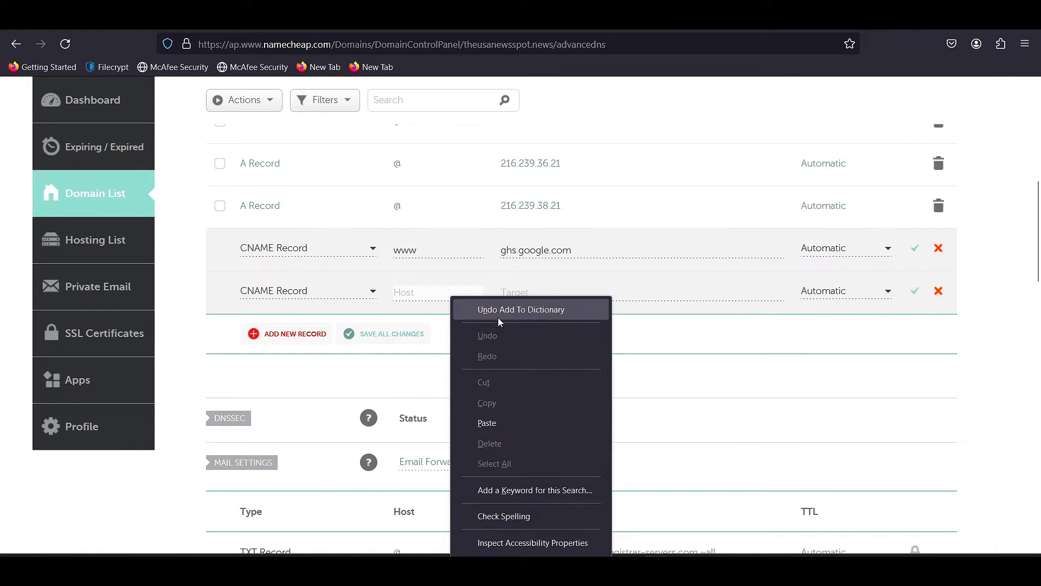
pyautogui.click(488, 420)
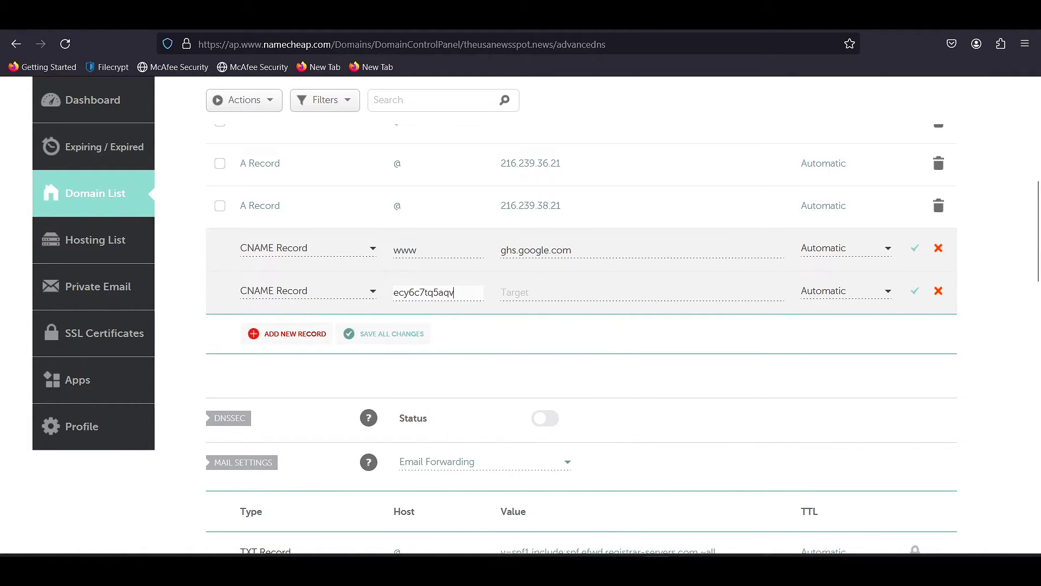
# Copy gv-wndhiftkz4vpit.dv.googlehosted.com from Blogger and paste it as the second CNAME's target.
pyautogui.hotkey('ctrl', 'Tab')
pyautogui.moveTo(462, 334); pyautogui.dragTo(608, 335)
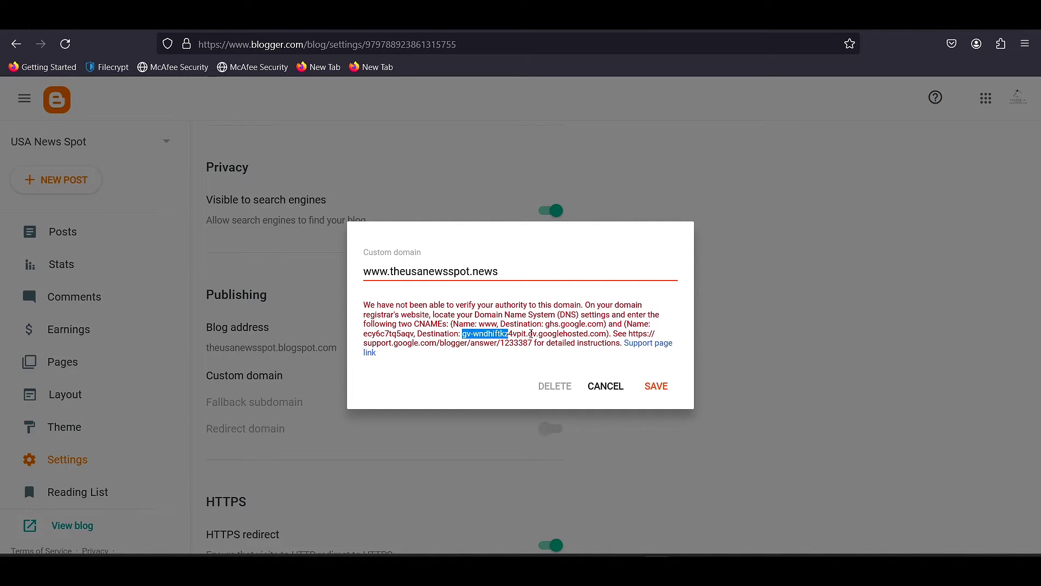
pyautogui.rightClick(574, 333)
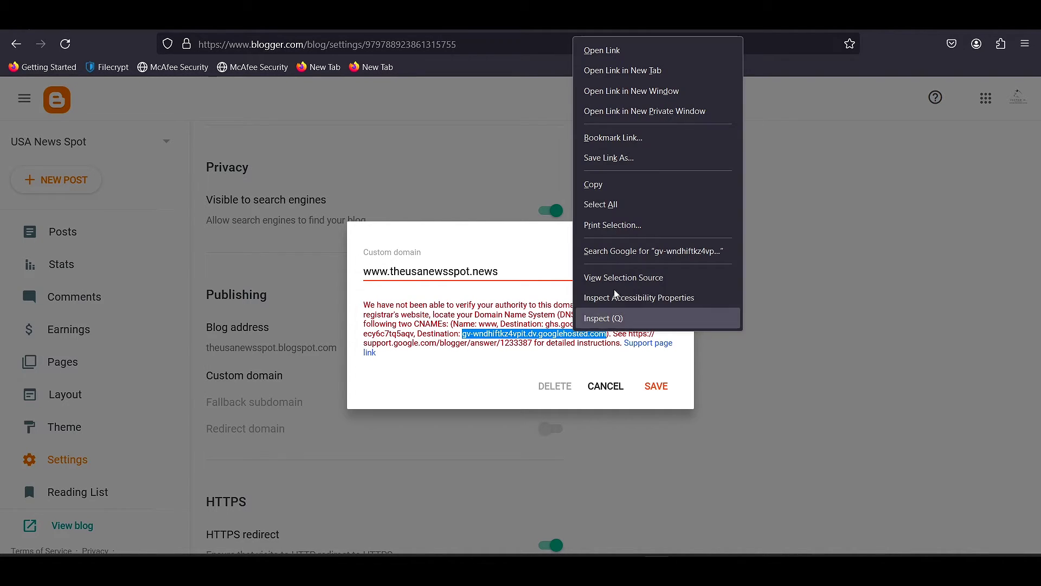
pyautogui.click(608, 187)
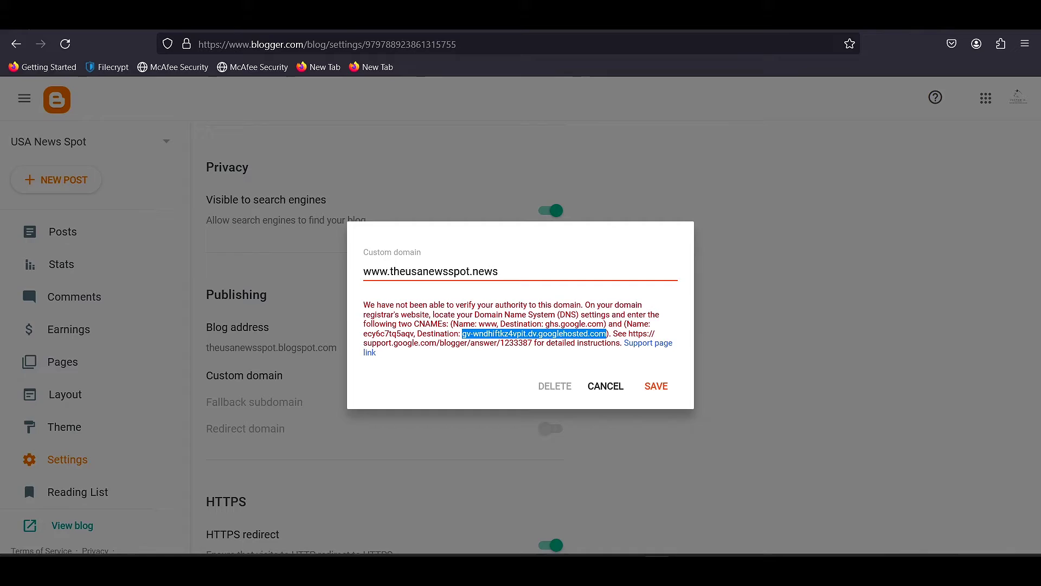
pyautogui.hotkey('ctrl', 'Tab')
pyautogui.click(525, 301)
pyautogui.rightClick(532, 292)
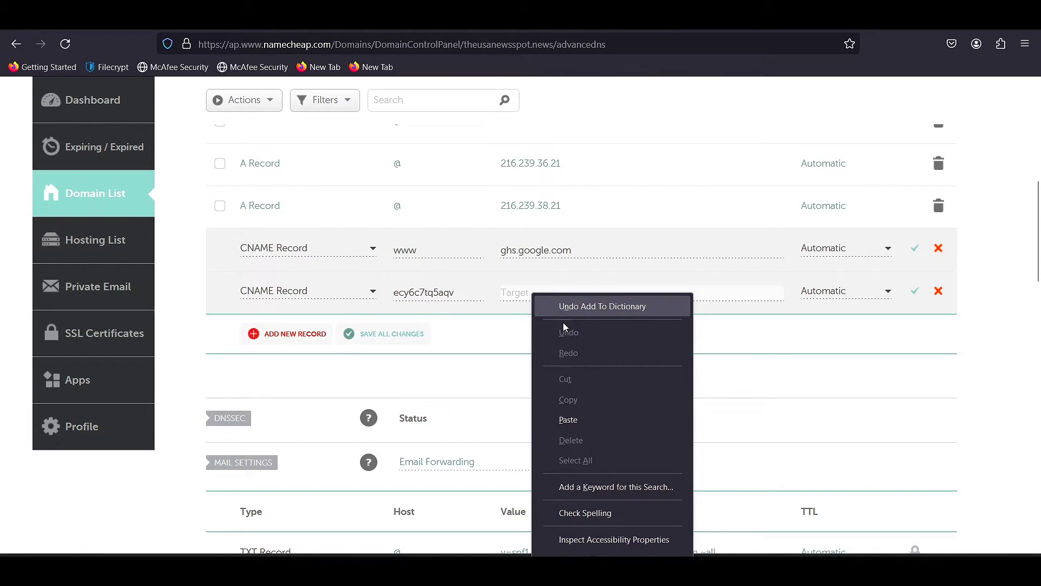
pyautogui.click(586, 419)
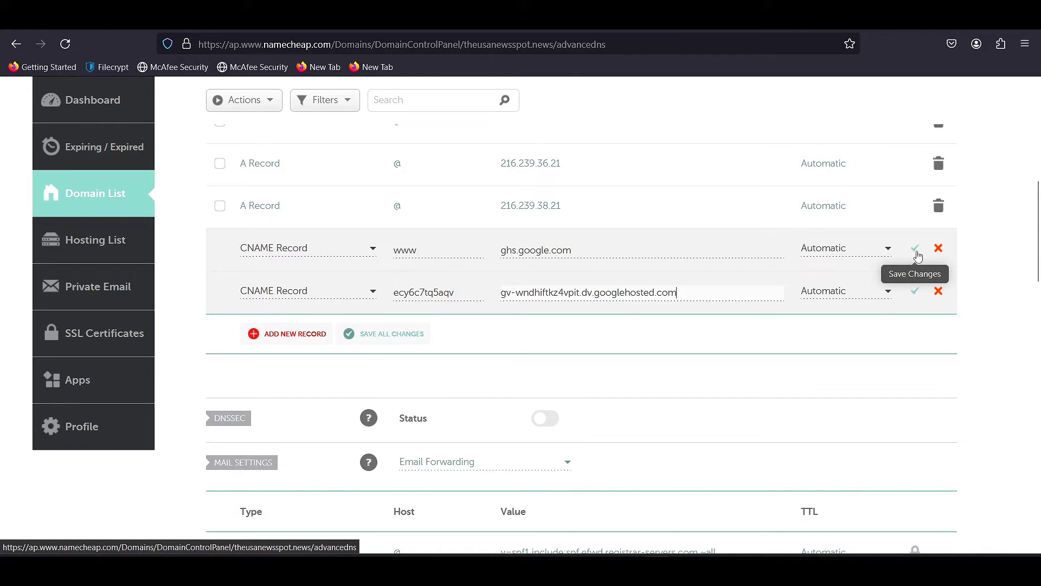
# Set the www and ecy6c7tq5aqv CNAME records to 30 min TTL and save all changes.
pyautogui.click(886, 249)
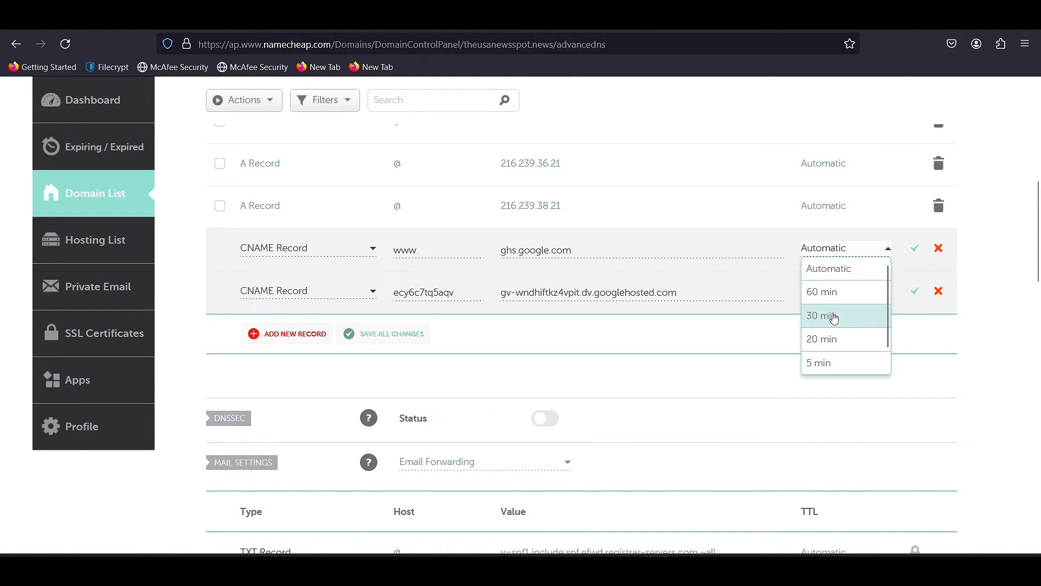
pyautogui.click(833, 318)
pyautogui.click(855, 295)
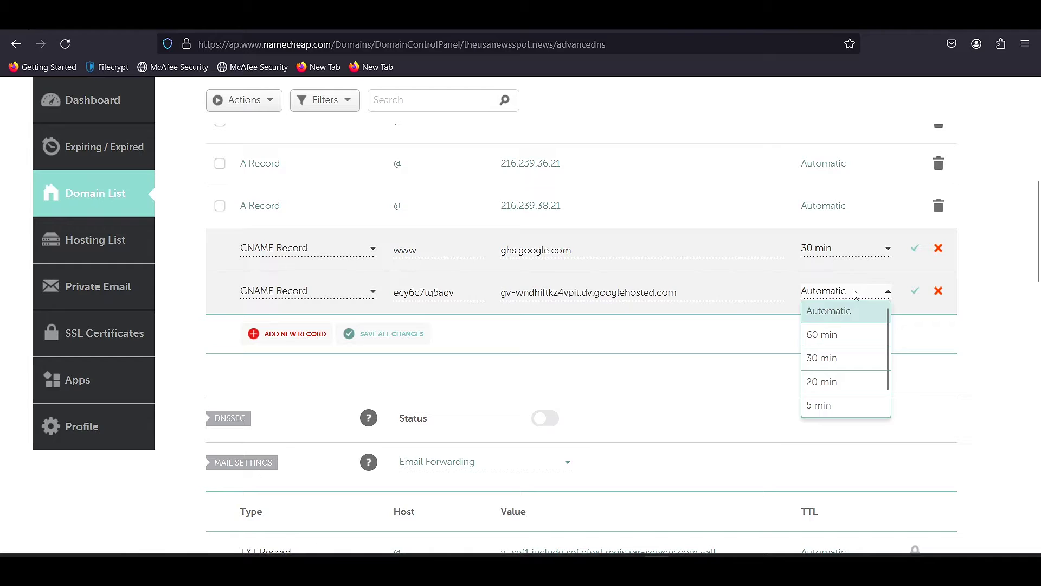
pyautogui.click(832, 358)
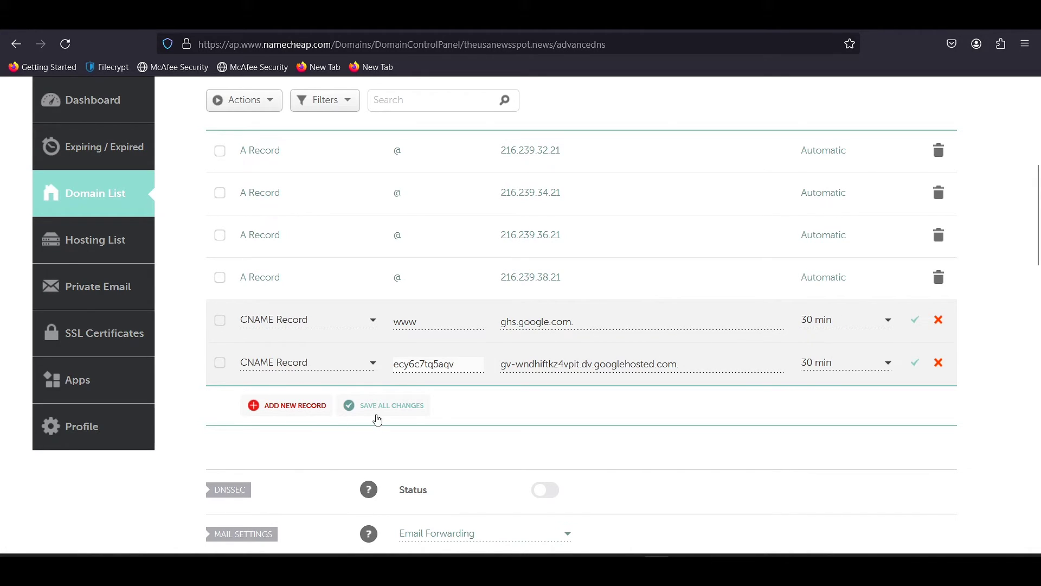
pyautogui.click(377, 415)
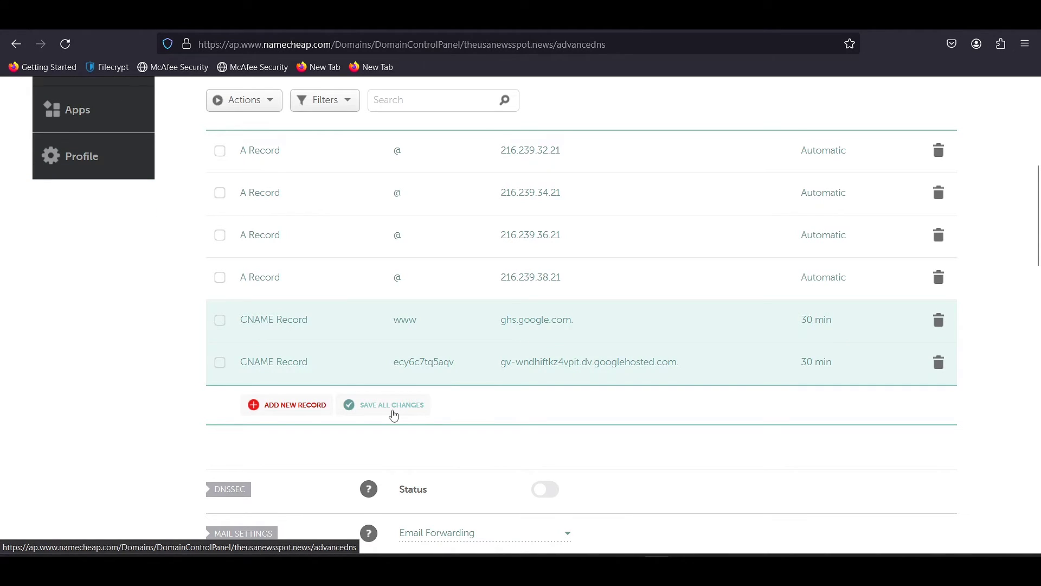
pyautogui.scroll(2, 407, 407)
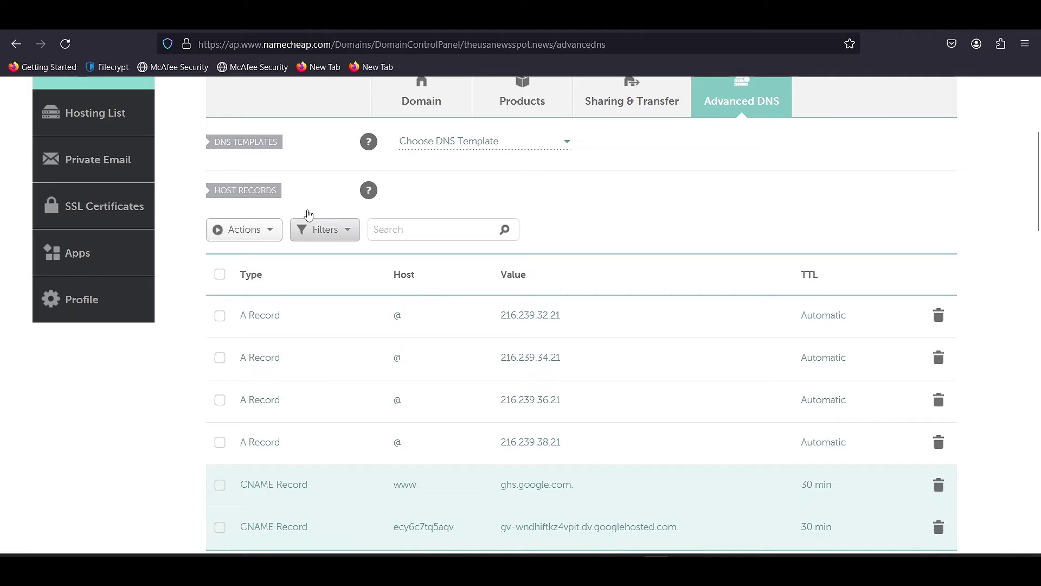
pyautogui.scroll(2, 375, 203)
pyautogui.scroll(1, 455, 268)
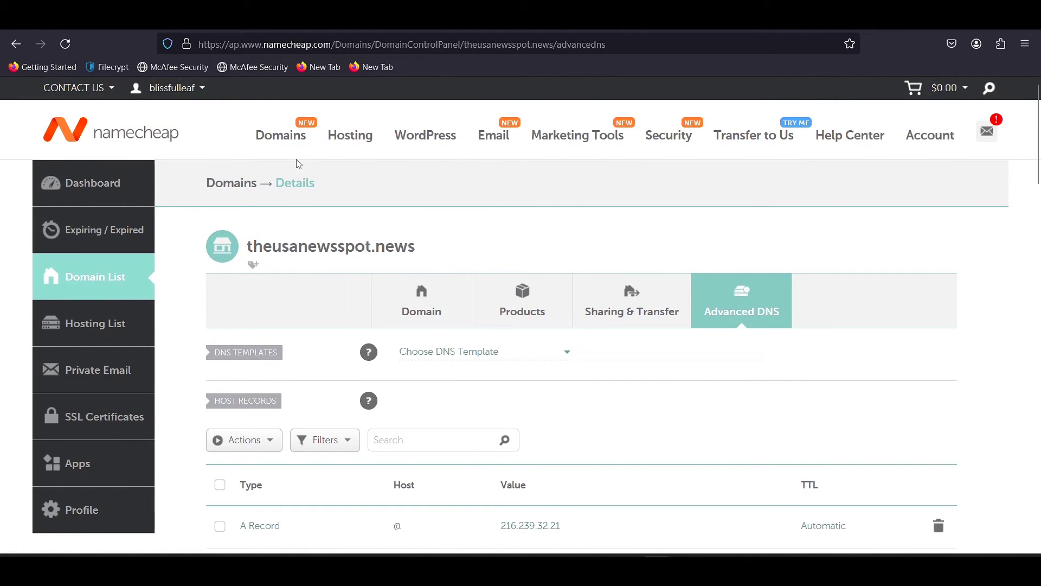
# Reload the Advanced DNS page to confirm the A and CNAME records persisted.
pyautogui.click(66, 44)
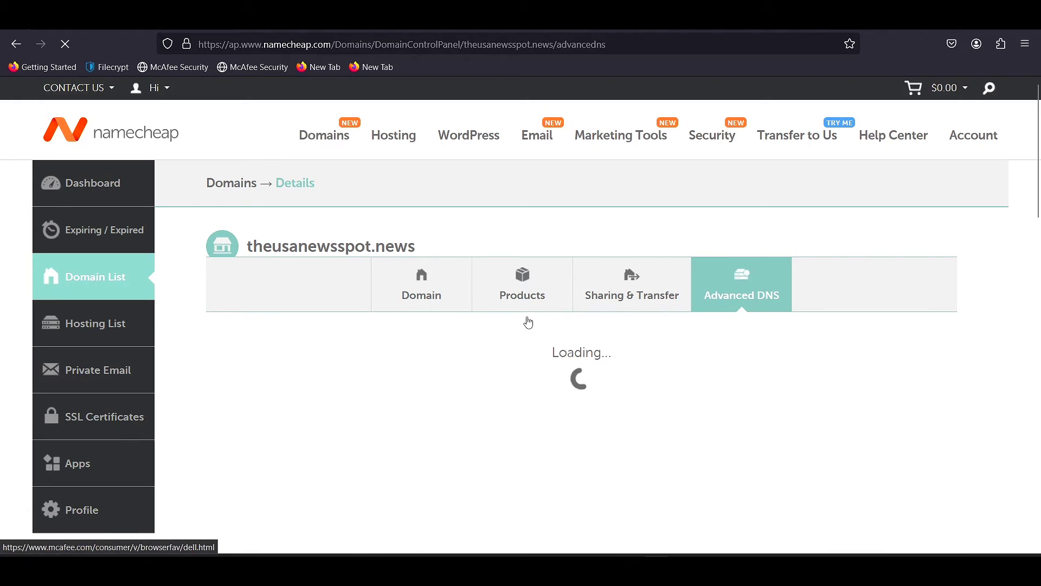
pyautogui.scroll(-1, 531, 349)
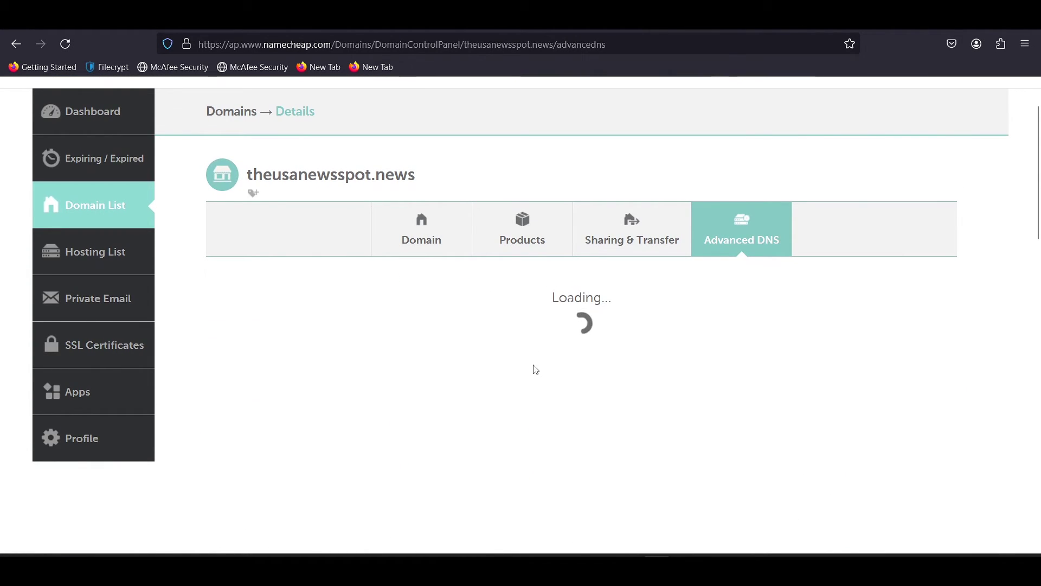
pyautogui.scroll(-3, 525, 369)
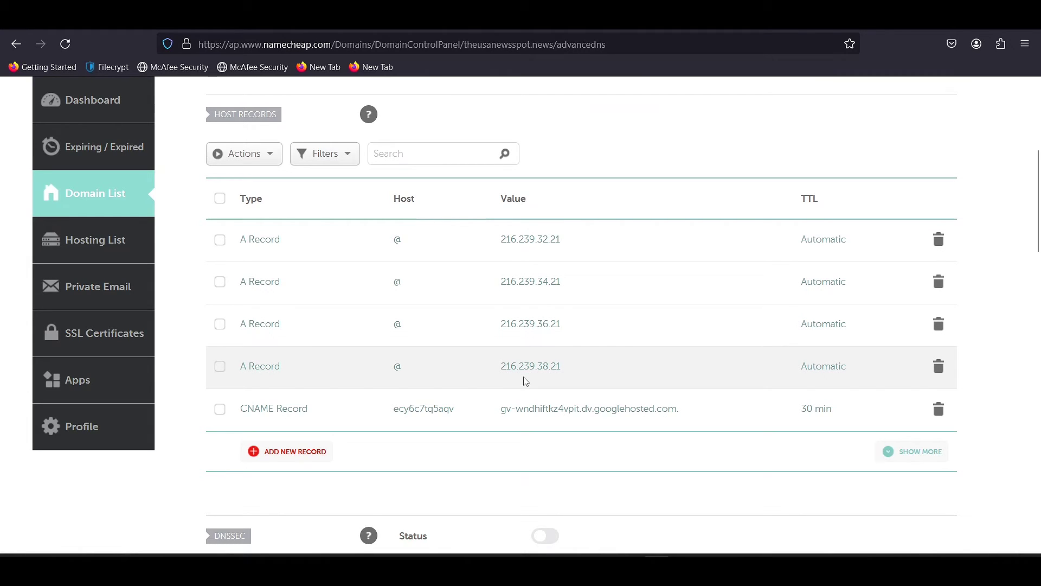
pyautogui.click(554, 27)
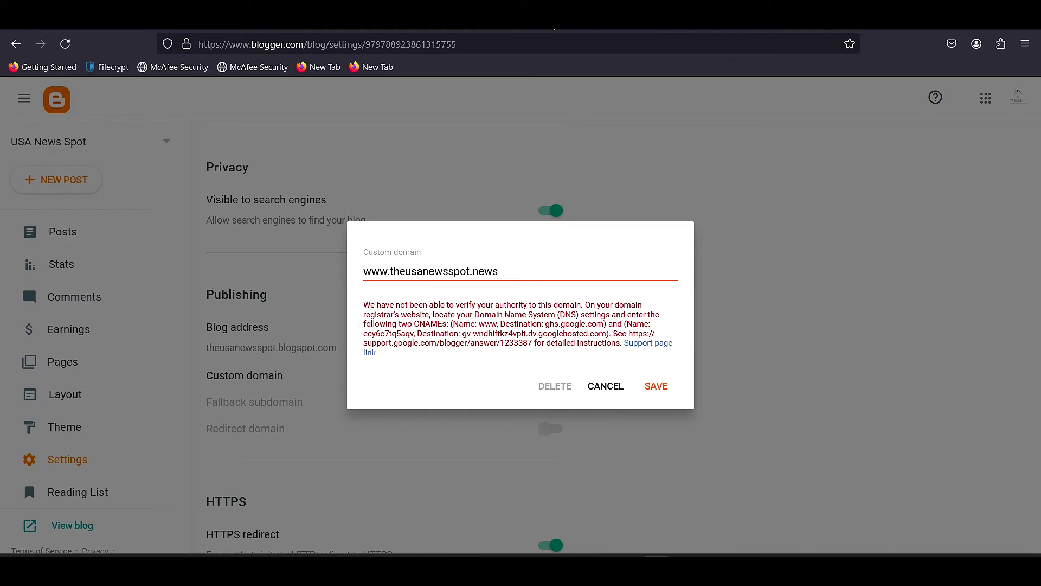
pyautogui.click(657, 390)
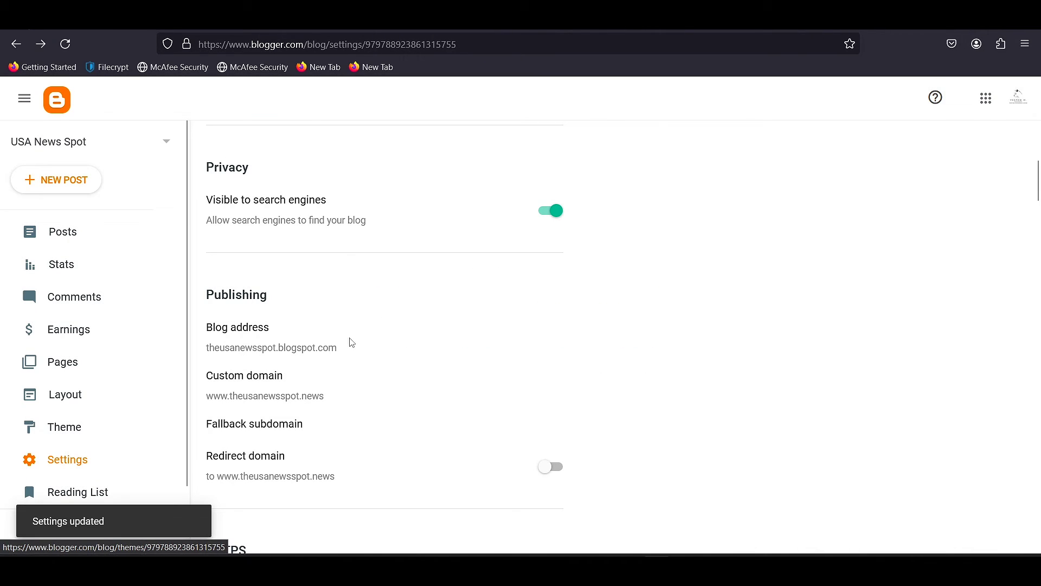
pyautogui.scroll(-2, 296, 375)
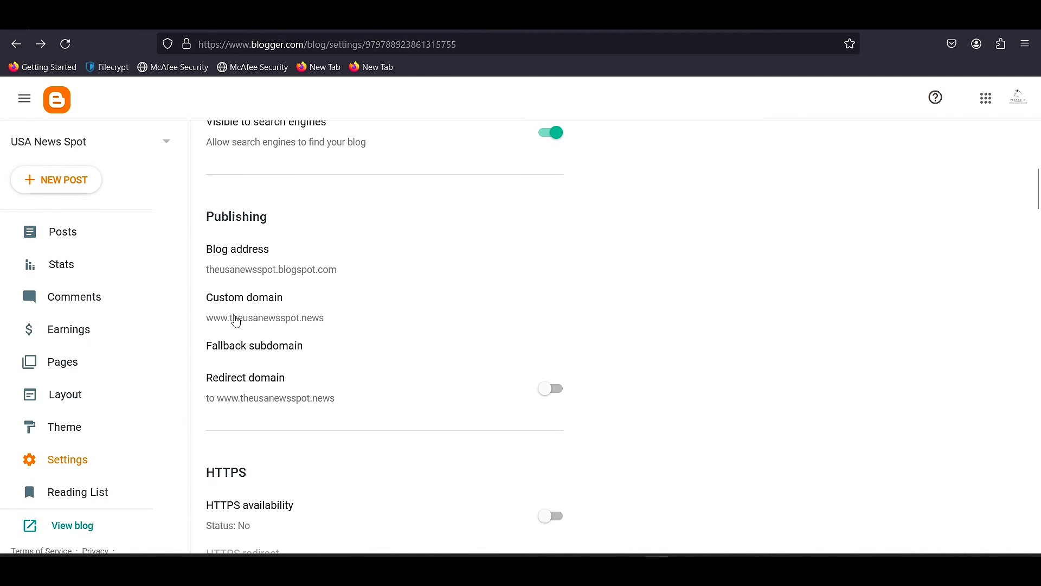
pyautogui.scroll(-4, 326, 350)
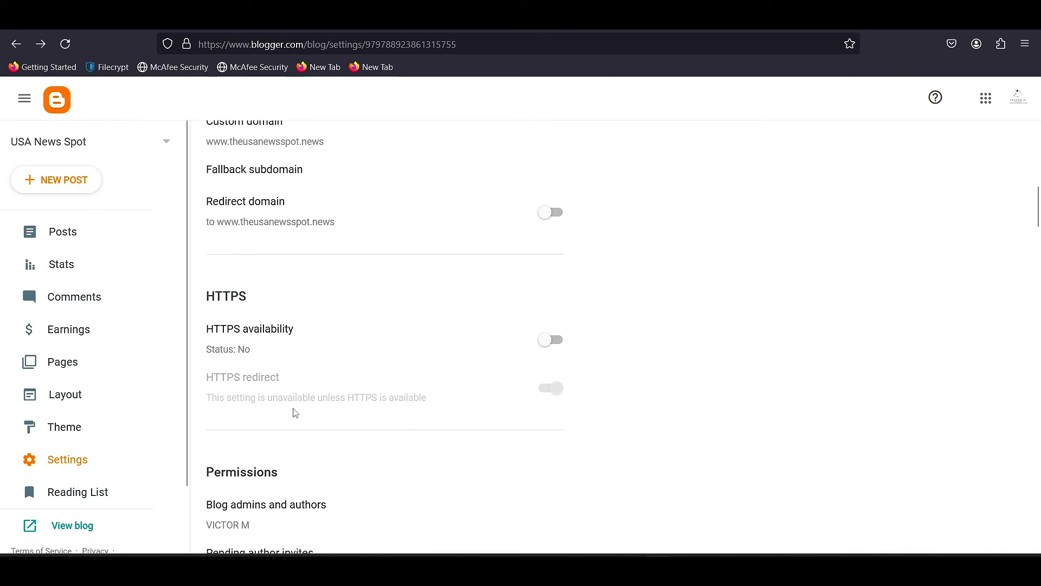
pyautogui.scroll(-4, 295, 411)
pyautogui.scroll(2, 328, 261)
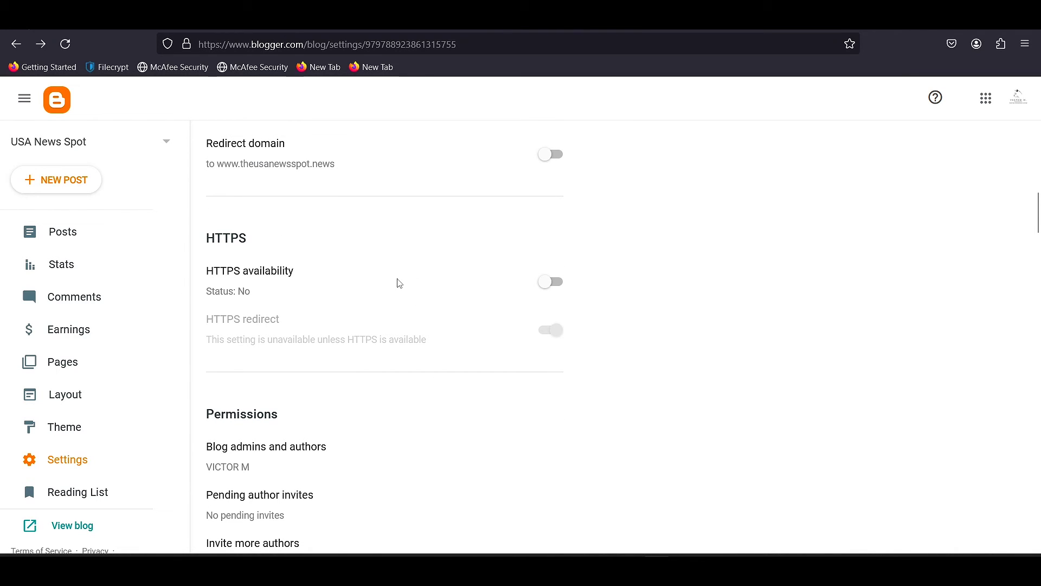
# Turn on HTTPS availability for the blog and return to the Namecheap DNS records.
pyautogui.click(554, 286)
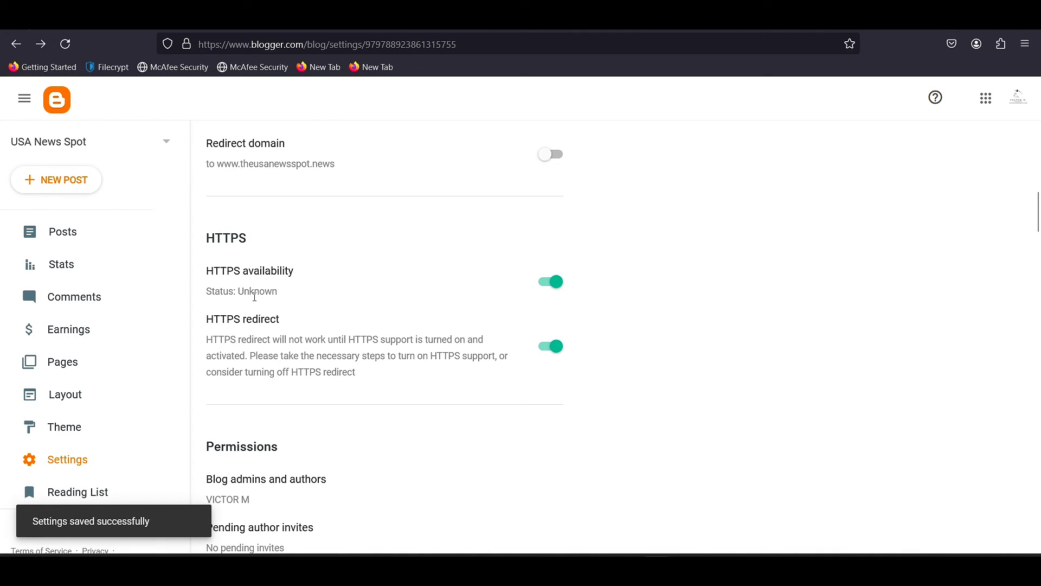
pyautogui.doubleClick(253, 294)
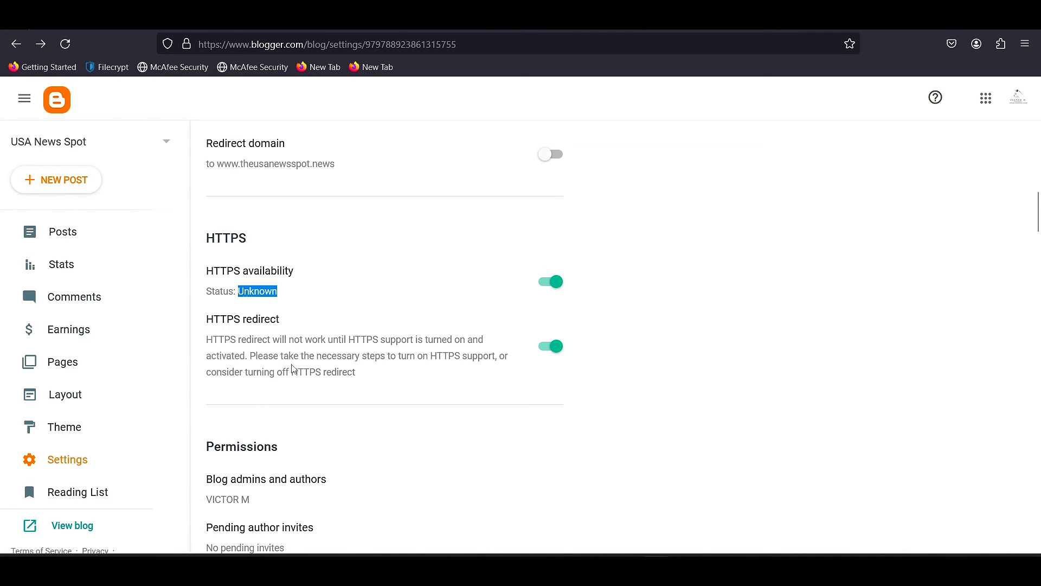
pyautogui.scroll(-2, 311, 342)
pyautogui.scroll(2, 315, 333)
pyautogui.scroll(1, 323, 349)
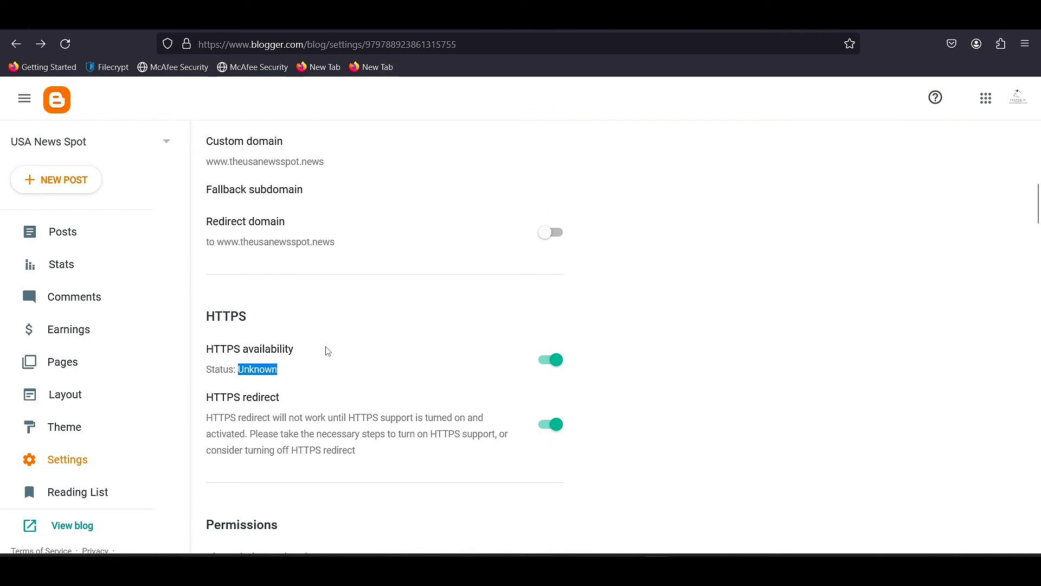
pyautogui.scroll(-2, 432, 355)
pyautogui.scroll(4, 378, 355)
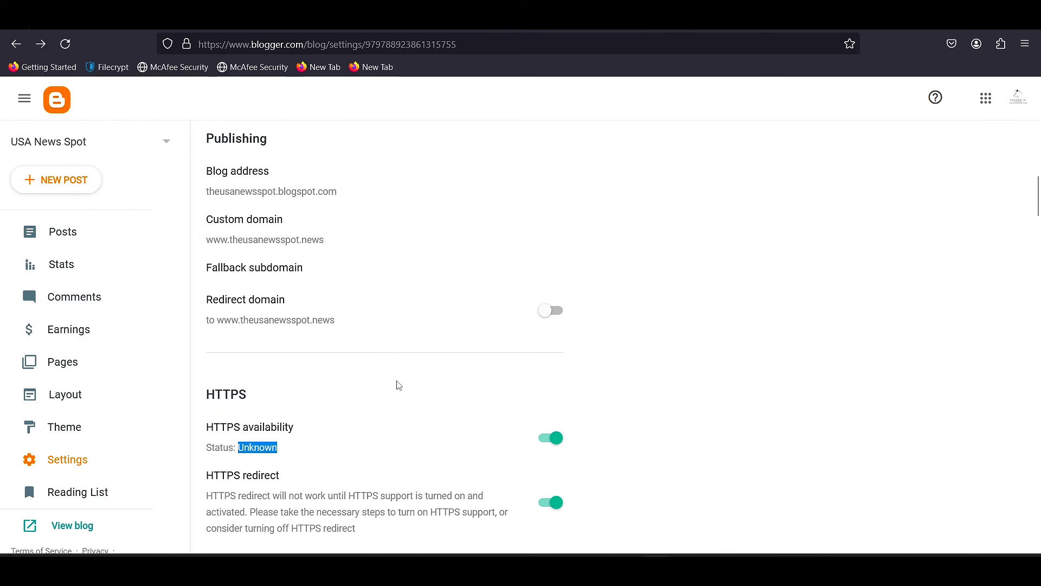
pyautogui.scroll(1, 396, 385)
pyautogui.scroll(2, 396, 385)
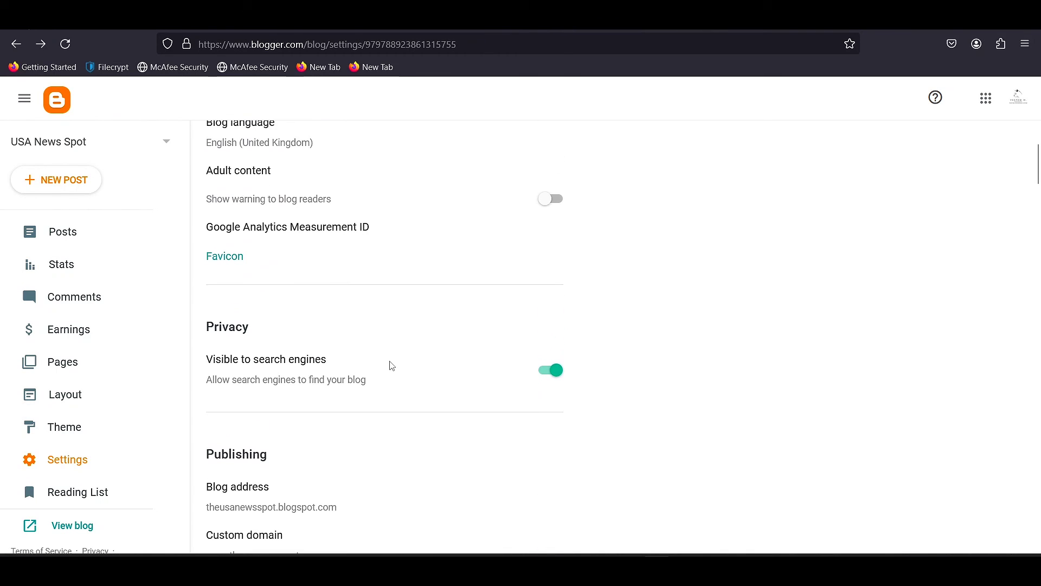
pyautogui.scroll(2, 388, 366)
pyautogui.scroll(1, 377, 360)
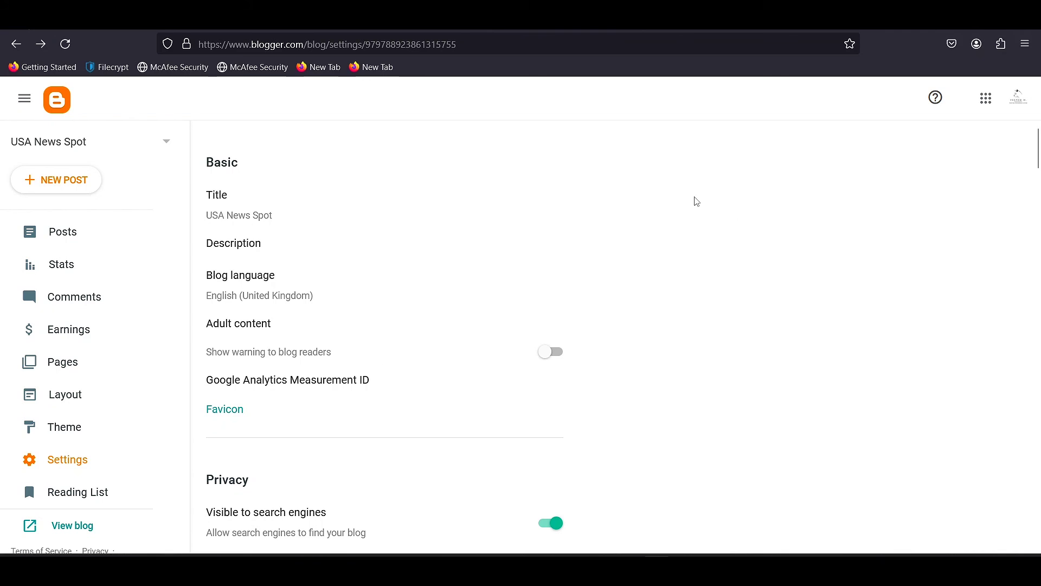
pyautogui.hotkey('ctrl', 'Tab')
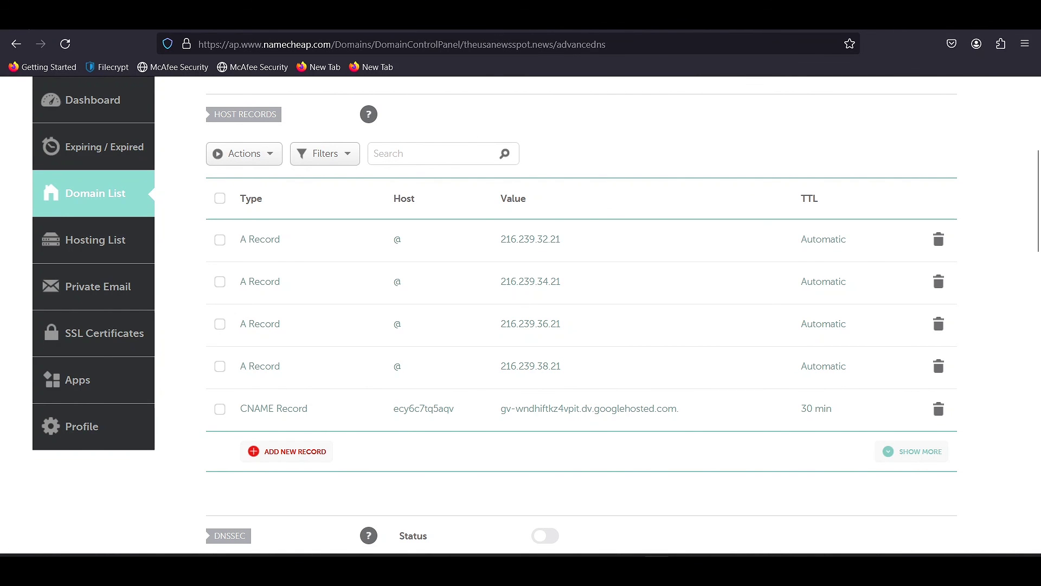